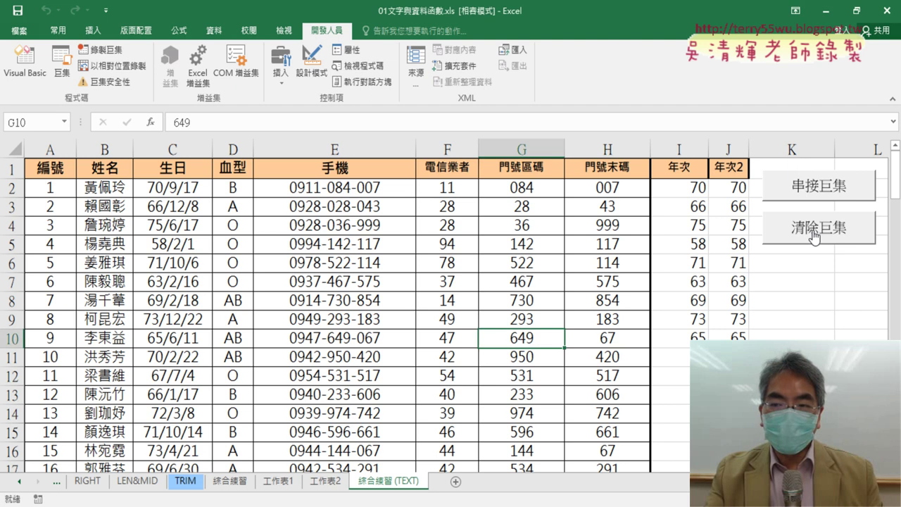
{"action": "left_click", "coordinate": [813, 232]}
{"action": "left_click", "coordinate": [815, 186]}
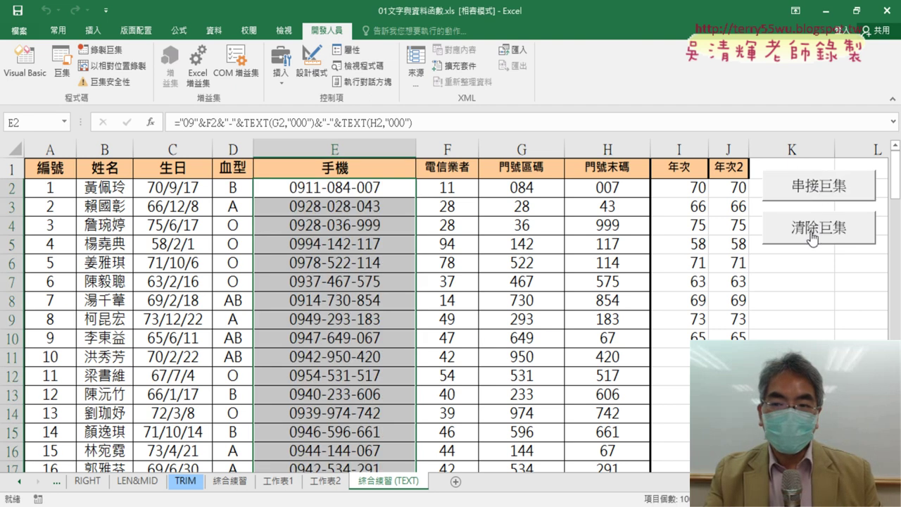
{"action": "left_click", "coordinate": [814, 229]}
{"action": "left_click", "coordinate": [815, 187]}
{"action": "left_click", "coordinate": [814, 229]}
{"action": "left_click", "coordinate": [815, 190]}
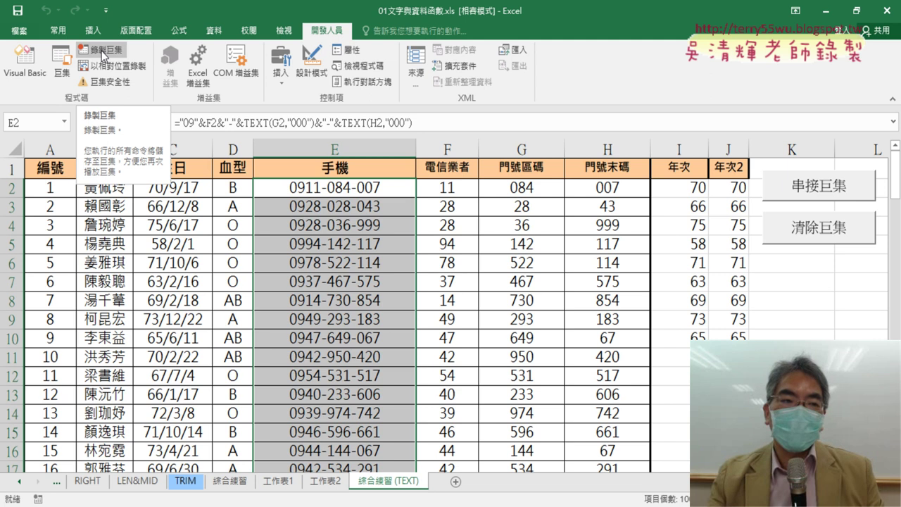
Open 串接巨集 for editing from the Macros list, then widen the Project pane and heighten the editor.
{"action": "left_click", "coordinate": [62, 63]}
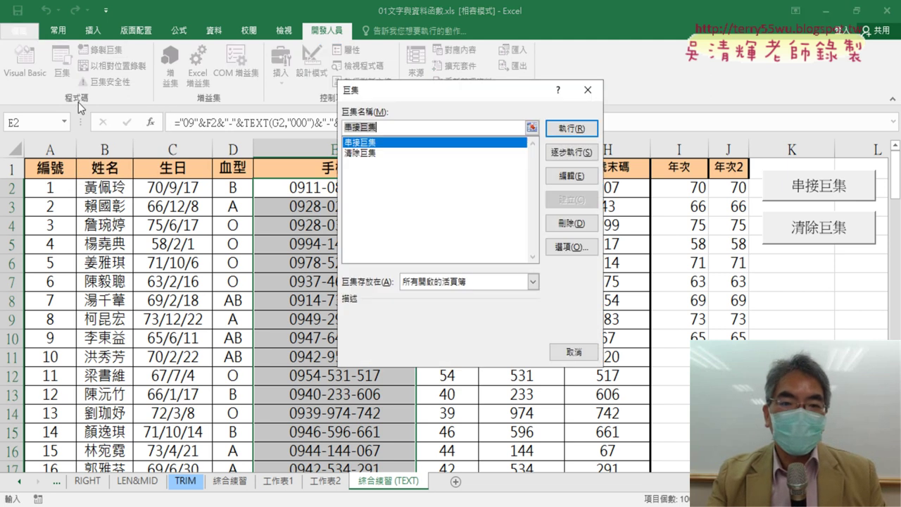
{"action": "left_click", "coordinate": [576, 176]}
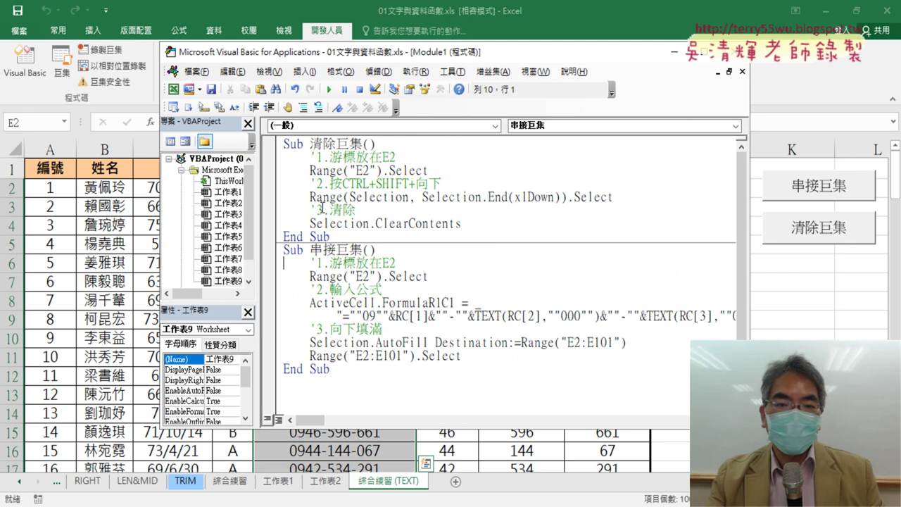
{"action": "left_click", "coordinate": [384, 159]}
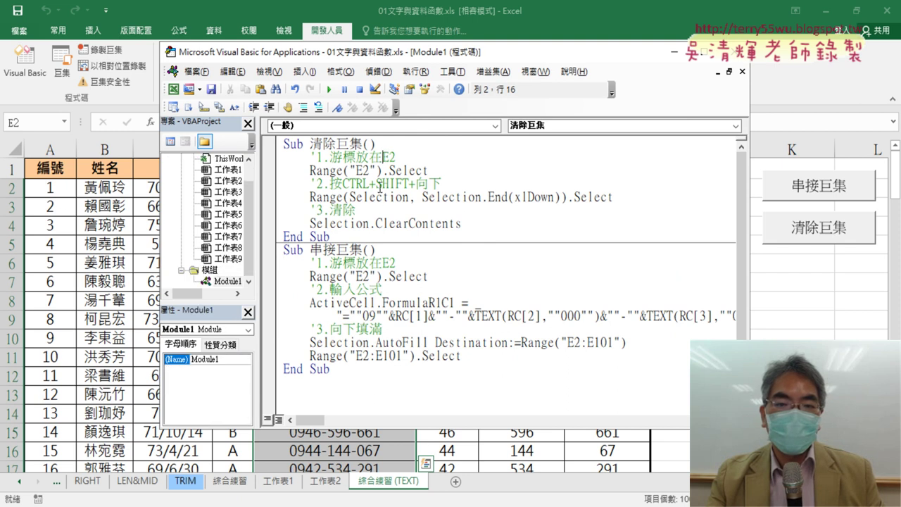
{"action": "left_click", "coordinate": [379, 212]}
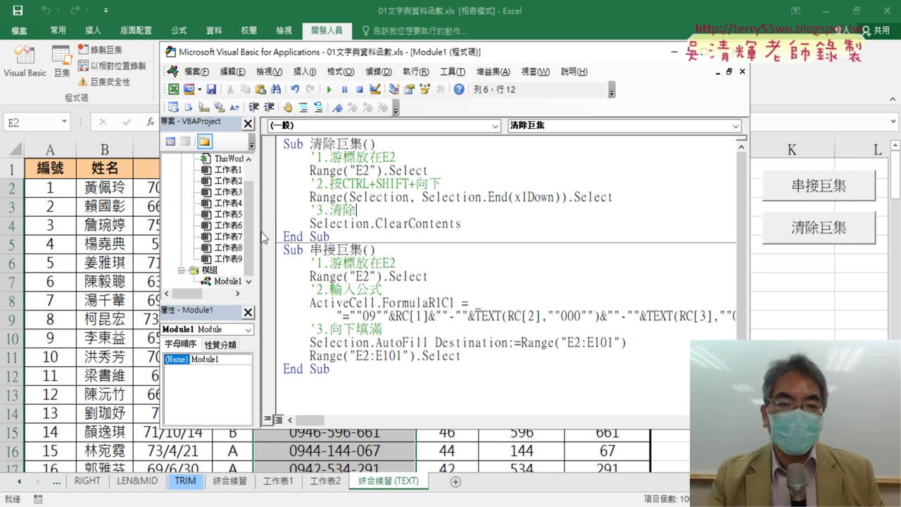
{"action": "left_click_drag", "start_coordinate": [260, 238], "coordinate": [322, 234]}
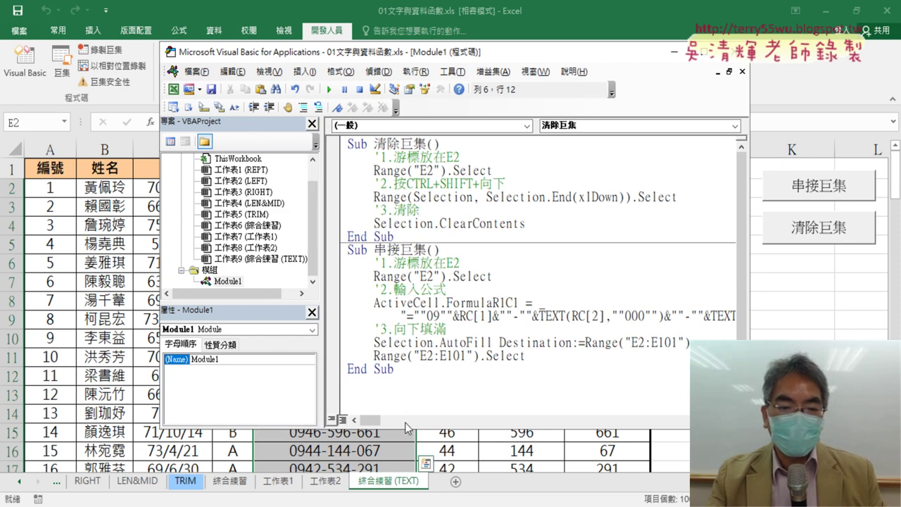
{"action": "left_click_drag", "start_coordinate": [403, 433], "coordinate": [403, 503]}
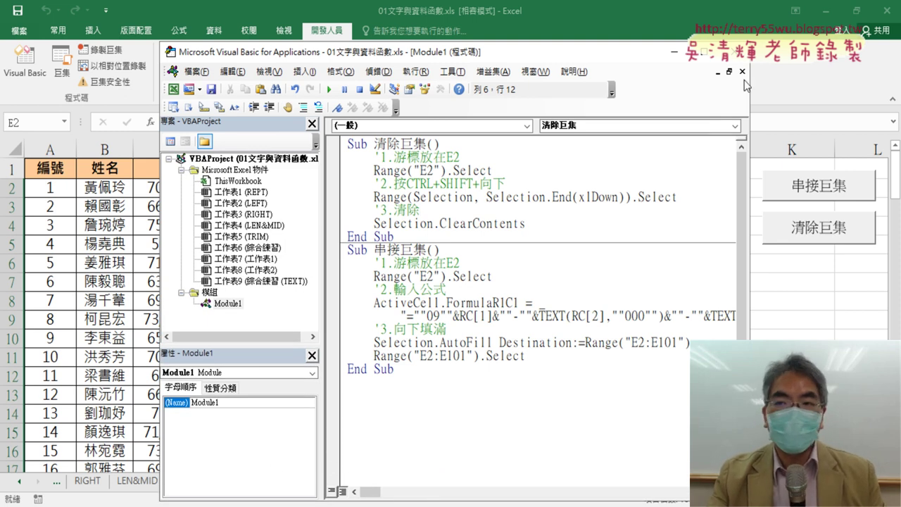
Review the editor's code colour and font settings in Tools > Options, then close it unchanged.
{"action": "left_click", "coordinate": [453, 71]}
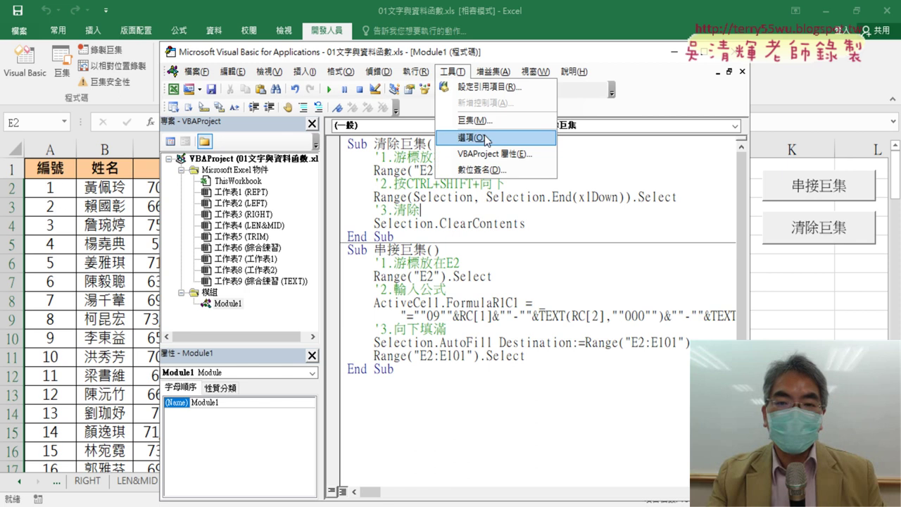
{"action": "left_click", "coordinate": [490, 138]}
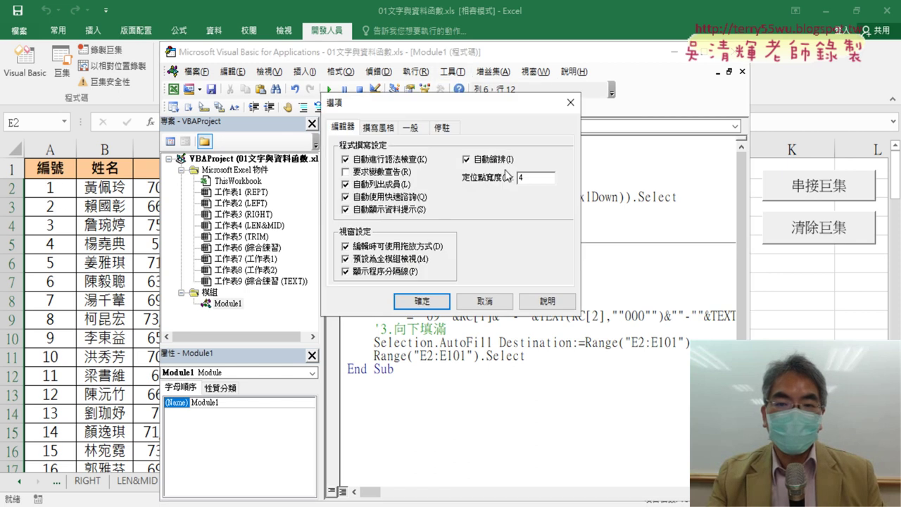
{"action": "left_click", "coordinate": [385, 128]}
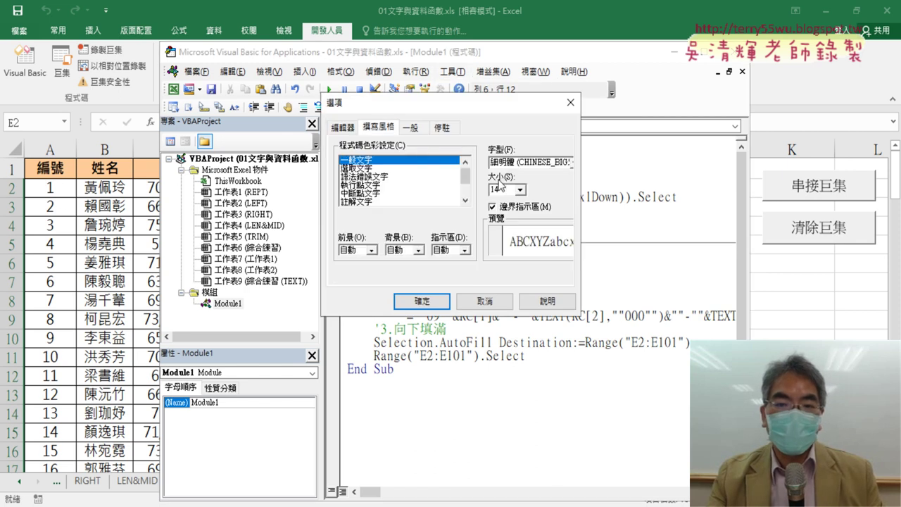
{"action": "left_click", "coordinate": [489, 306]}
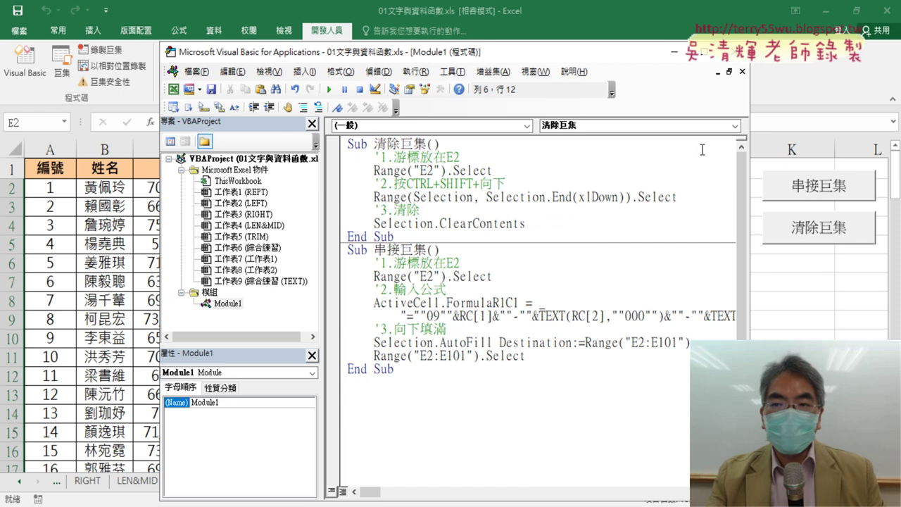
Restore, move and re-maximize the Module1 code window, then close it.
{"action": "left_click", "coordinate": [729, 74]}
{"action": "left_click_drag", "start_coordinate": [613, 152], "coordinate": [512, 141]}
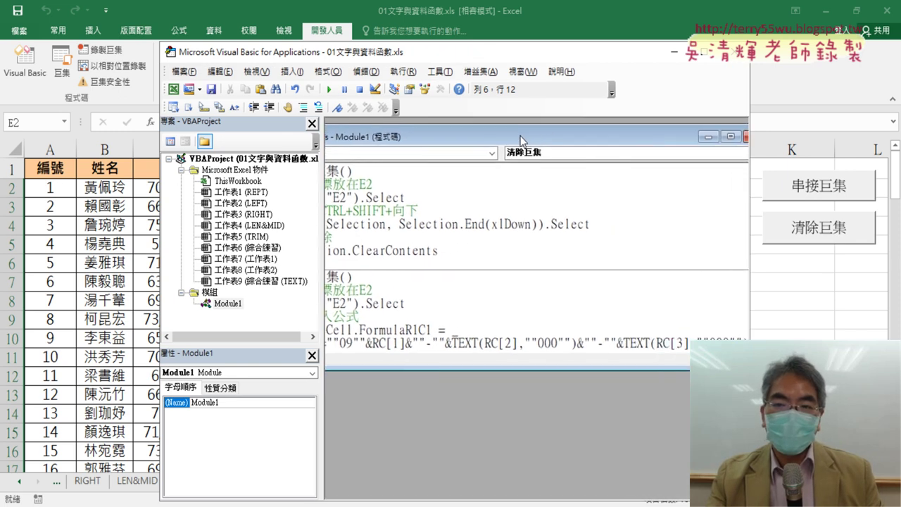
{"action": "left_click", "coordinate": [721, 136]}
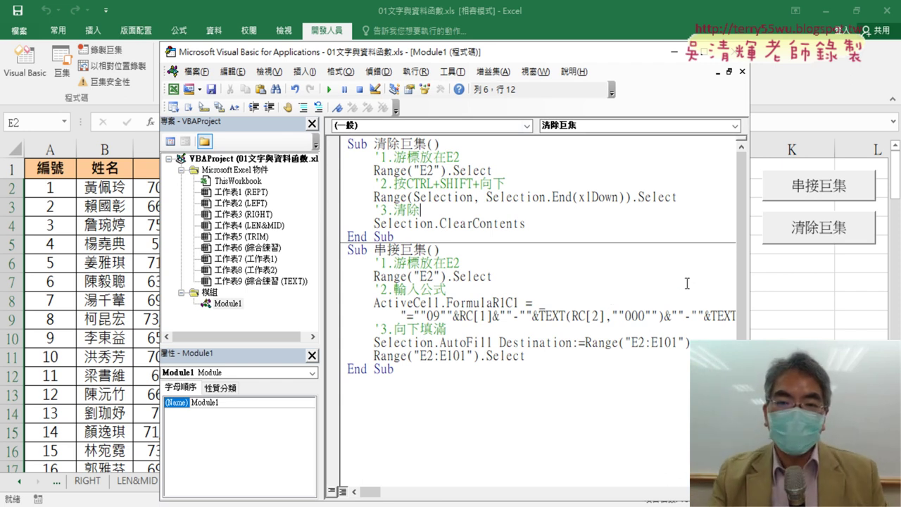
{"action": "left_click", "coordinate": [743, 71]}
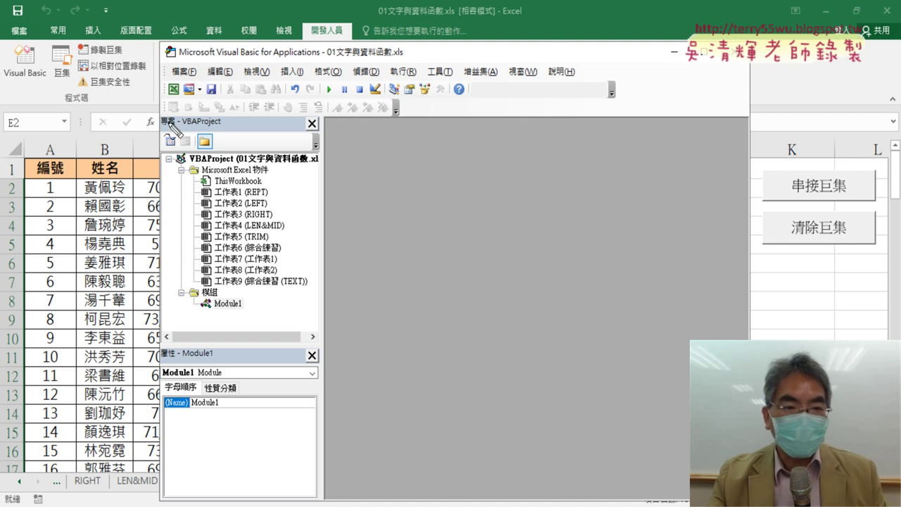
Reopen Module1's code by double-clicking it in the Project Explorer.
{"action": "left_click_drag", "start_coordinate": [170, 122], "coordinate": [154, 352]}
{"action": "mouse_move", "coordinate": [160, 116]}
{"action": "left_mouse_down"}
{"action": "mouse_move", "coordinate": [333, 116]}
{"action": "mouse_move", "coordinate": [338, 241]}
{"action": "mouse_move", "coordinate": [281, 345]}
{"action": "mouse_move", "coordinate": [155, 343]}
{"action": "left_mouse_up"}
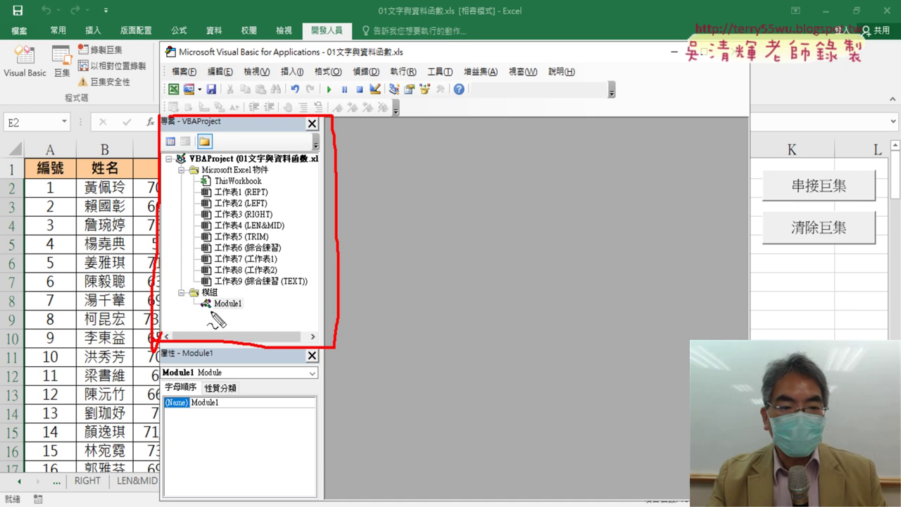
{"action": "mouse_move", "coordinate": [232, 295]}
{"action": "left_mouse_down"}
{"action": "mouse_move", "coordinate": [214, 316]}
{"action": "mouse_move", "coordinate": [280, 292]}
{"action": "mouse_move", "coordinate": [327, 332]}
{"action": "left_mouse_up"}
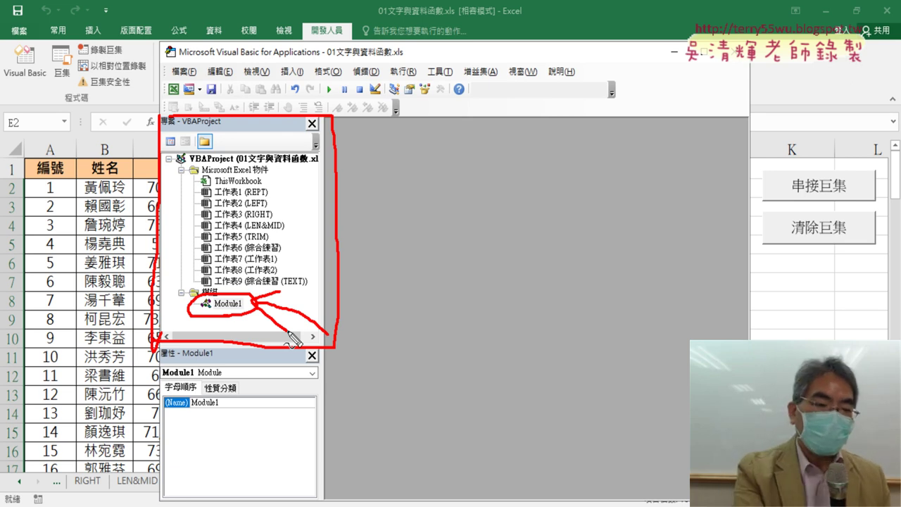
{"action": "key", "text": "Escape"}
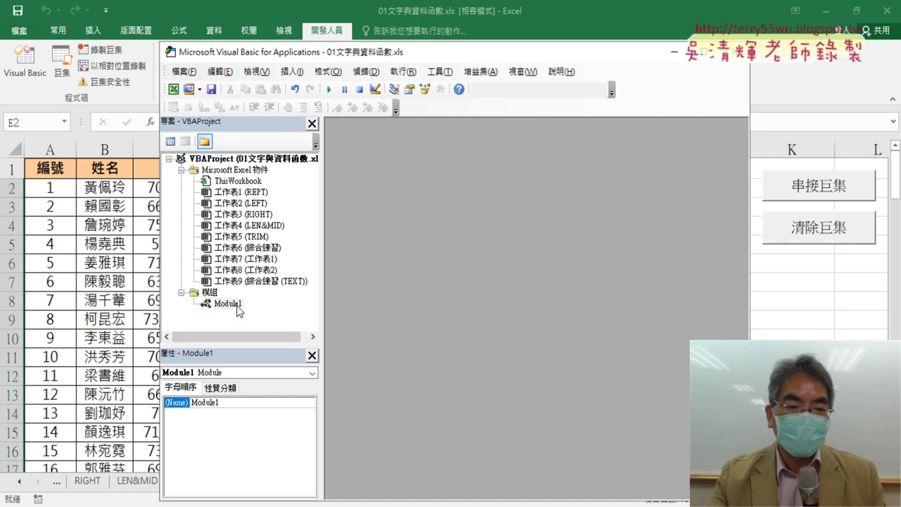
{"action": "double_click", "coordinate": [235, 308]}
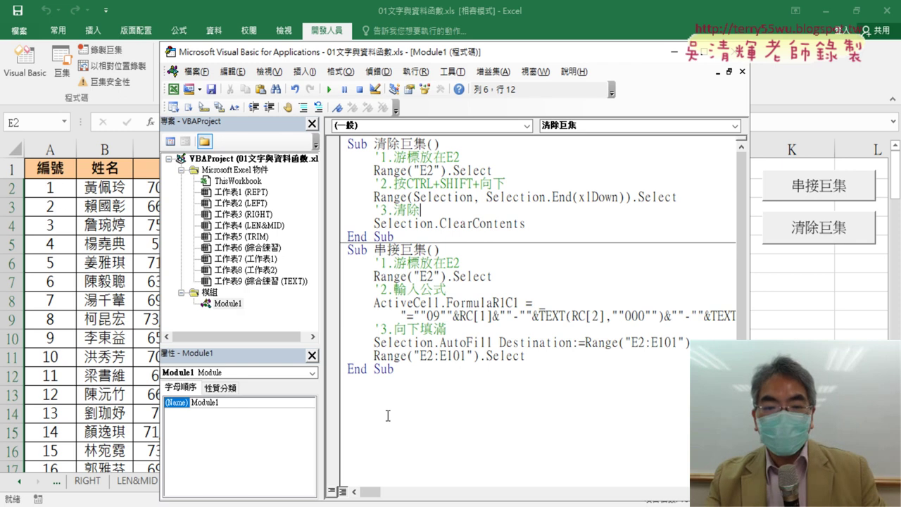
Highlight the Sub and End Sub lines bounding the first macro, then close the code window.
{"action": "left_click", "coordinate": [363, 388]}
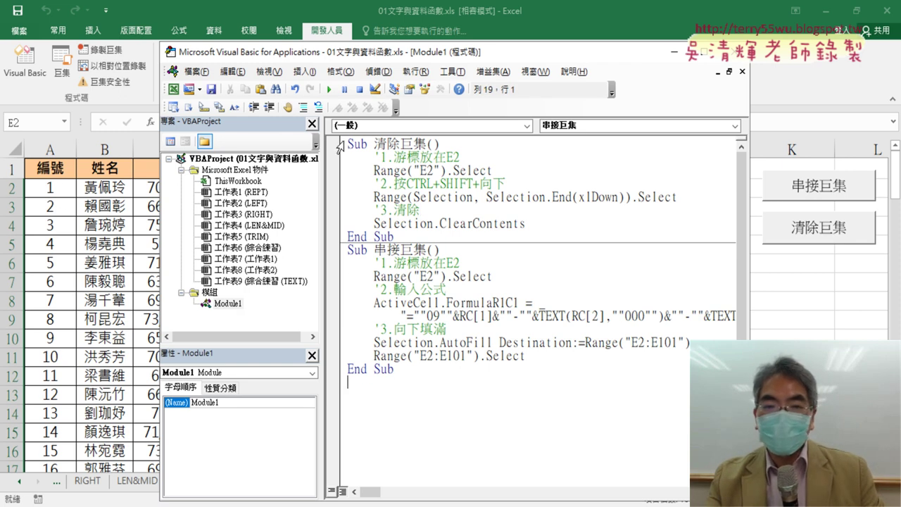
{"action": "left_click_drag", "start_coordinate": [347, 144], "coordinate": [374, 145]}
{"action": "left_click_drag", "start_coordinate": [395, 237], "coordinate": [341, 238]}
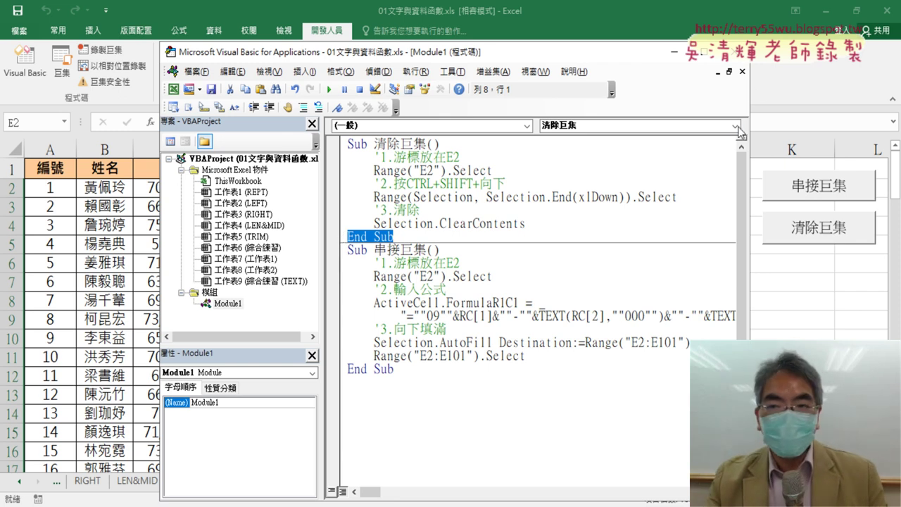
{"action": "left_click", "coordinate": [743, 71]}
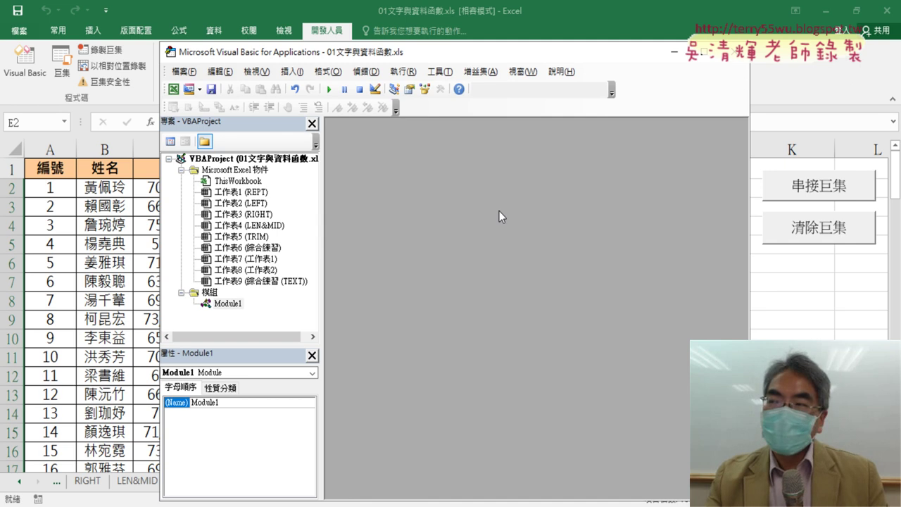
Close the Project and Properties panes, then close and reopen the VBA editor, nudging it upward.
{"action": "left_click", "coordinate": [312, 124]}
{"action": "left_click", "coordinate": [312, 124]}
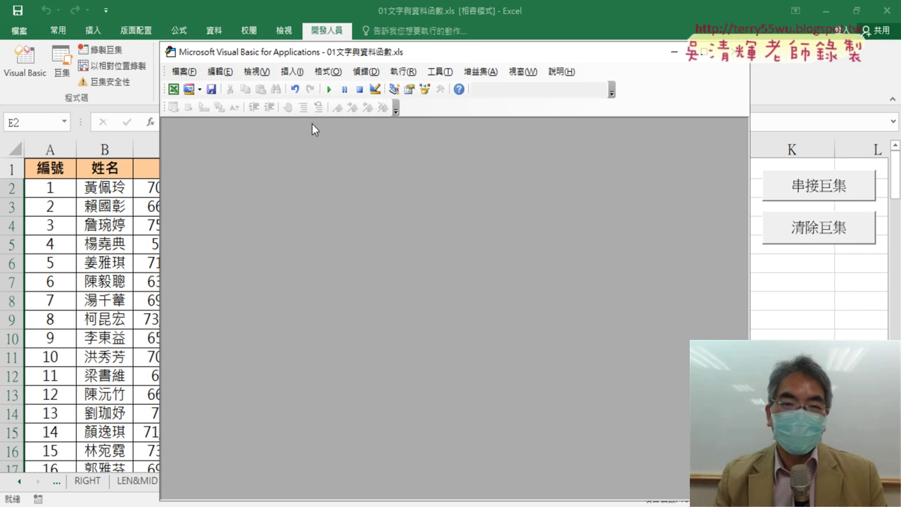
{"action": "left_click", "coordinate": [733, 52]}
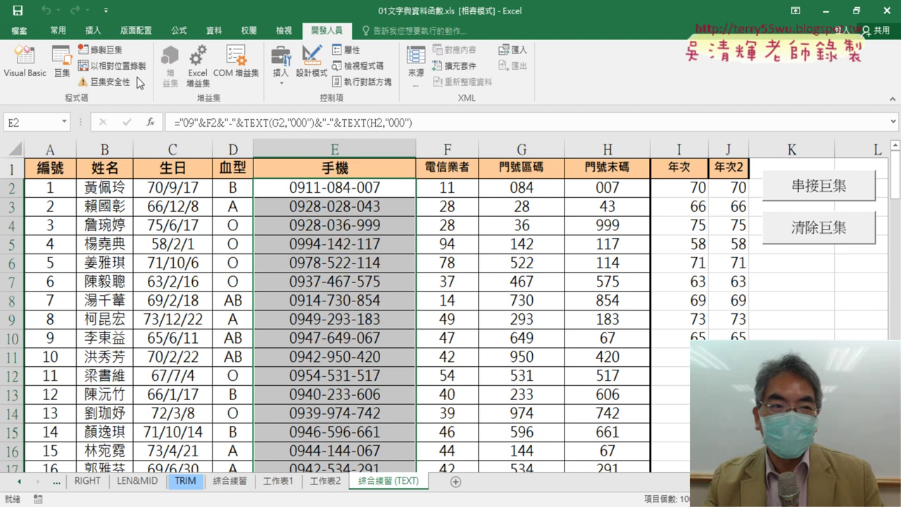
{"action": "left_click", "coordinate": [31, 77]}
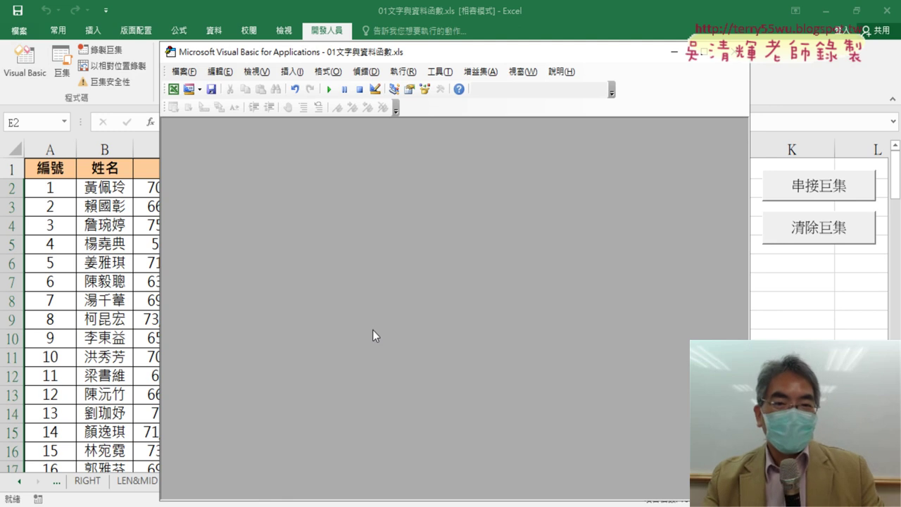
{"action": "left_click_drag", "start_coordinate": [522, 42], "coordinate": [525, 31]}
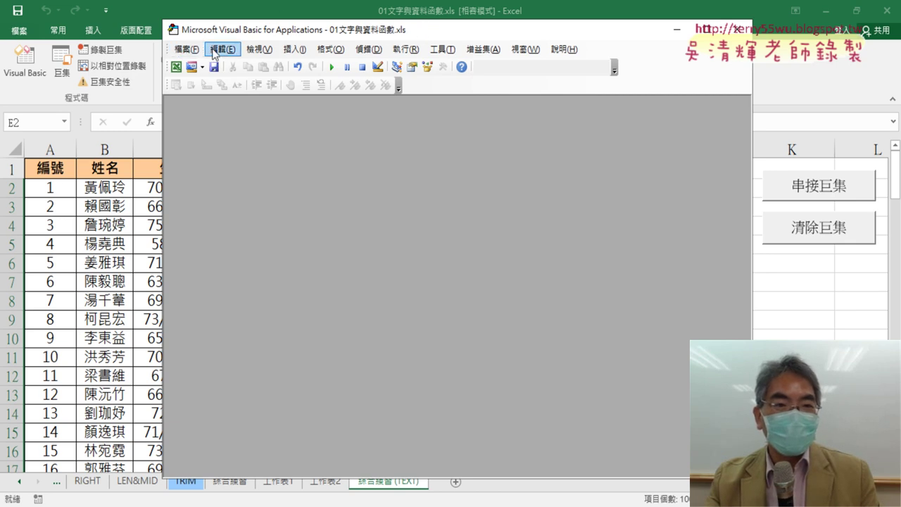
Show the Project Explorer via View and open Module1's code.
{"action": "left_click", "coordinate": [259, 51]}
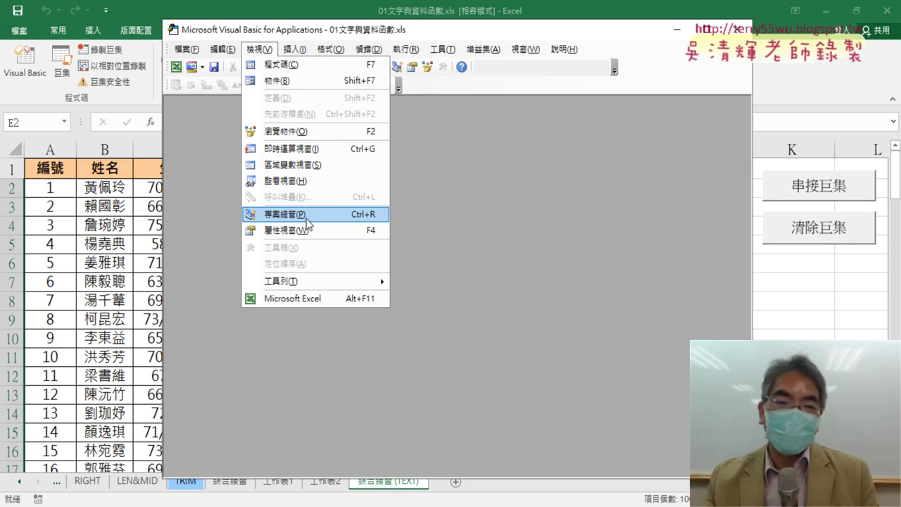
{"action": "left_click", "coordinate": [307, 224]}
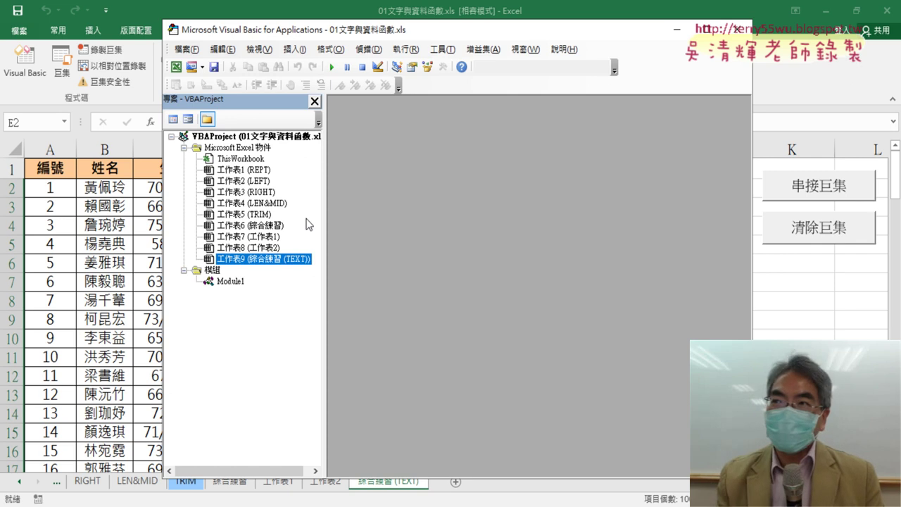
{"action": "double_click", "coordinate": [231, 282]}
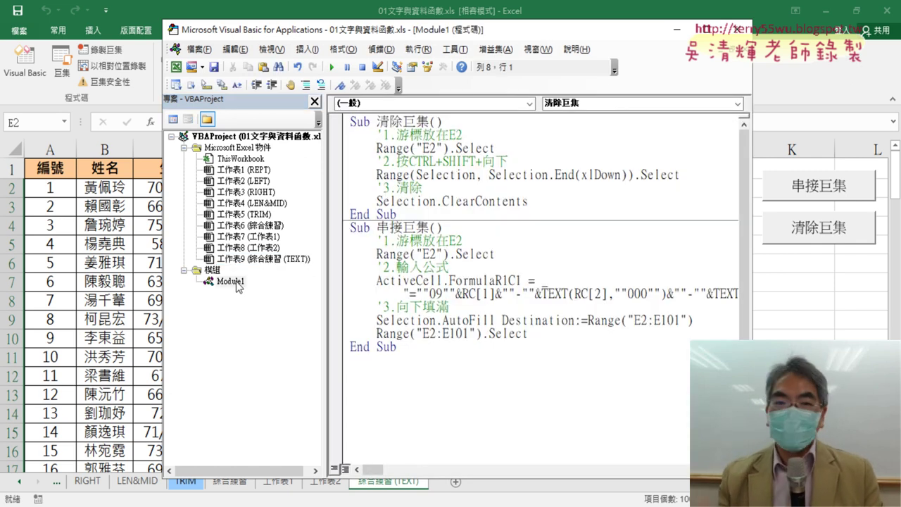
Close the project tree and code window, then bring the tree back and reopen Module1.
{"action": "left_click", "coordinate": [314, 103]}
{"action": "left_click", "coordinate": [745, 49]}
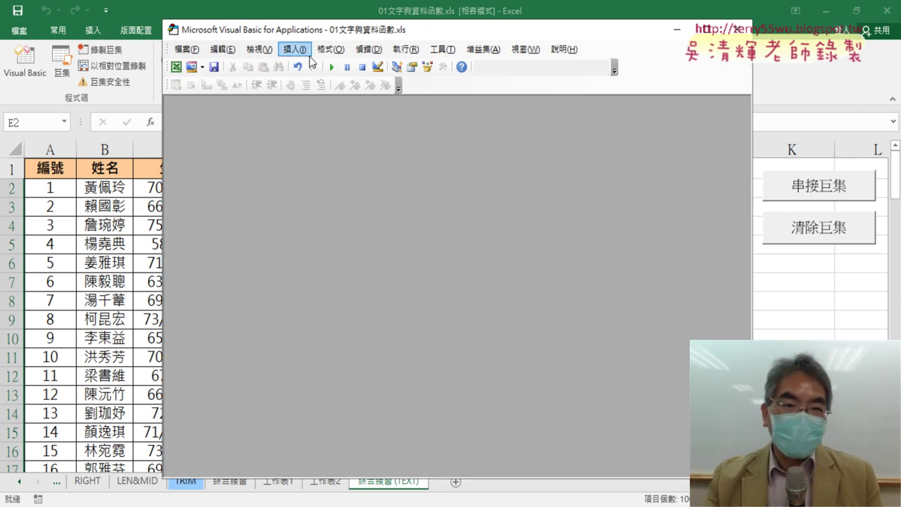
{"action": "left_click", "coordinate": [259, 49]}
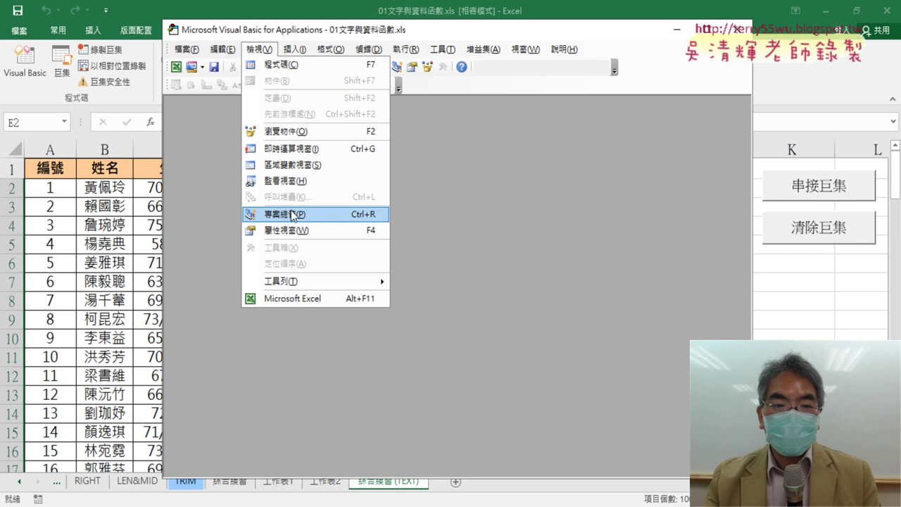
{"action": "left_click", "coordinate": [294, 221]}
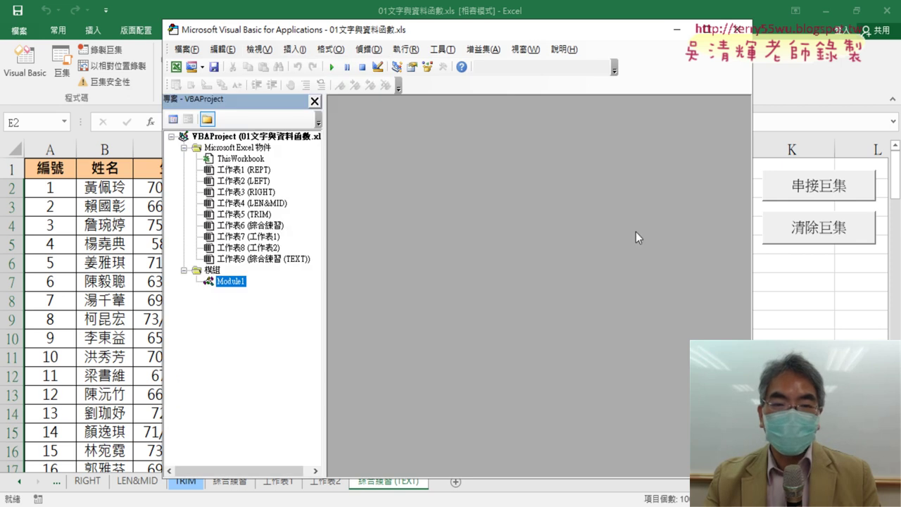
{"action": "double_click", "coordinate": [233, 281]}
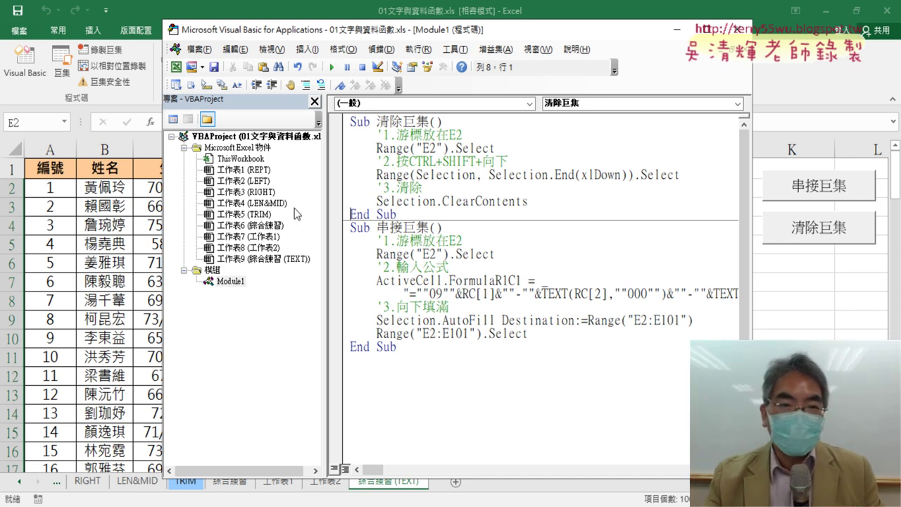
Show Module1's Properties Window, enlarge the project tree to list every sheet, and reposition the editor.
{"action": "left_click", "coordinate": [285, 52]}
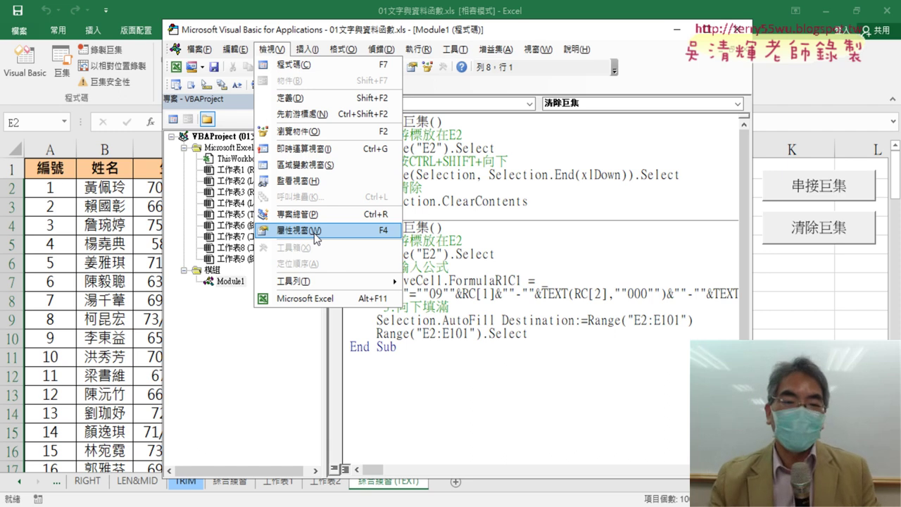
{"action": "left_click", "coordinate": [315, 239]}
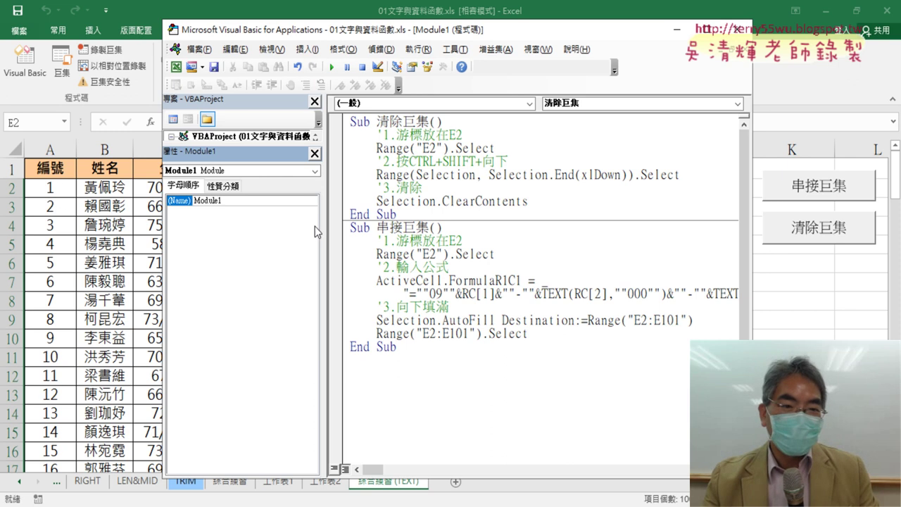
{"action": "left_click", "coordinate": [315, 153]}
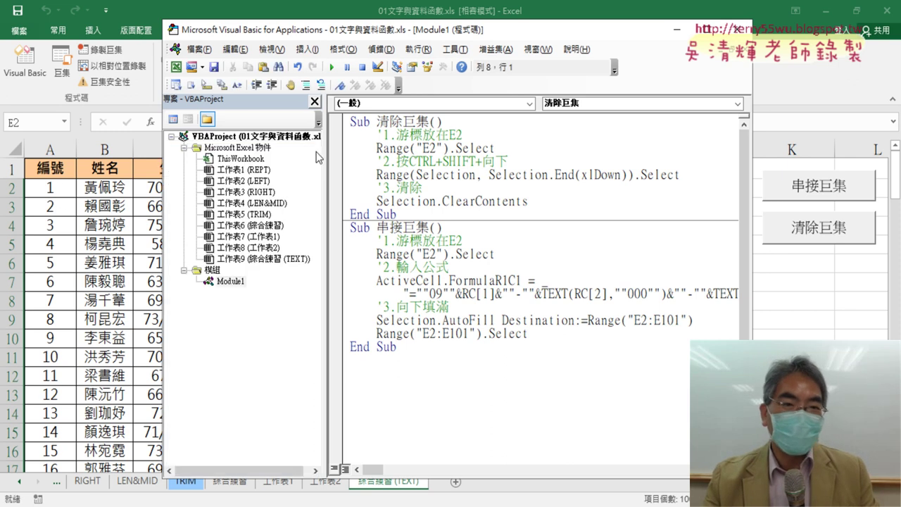
{"action": "left_click", "coordinate": [272, 49]}
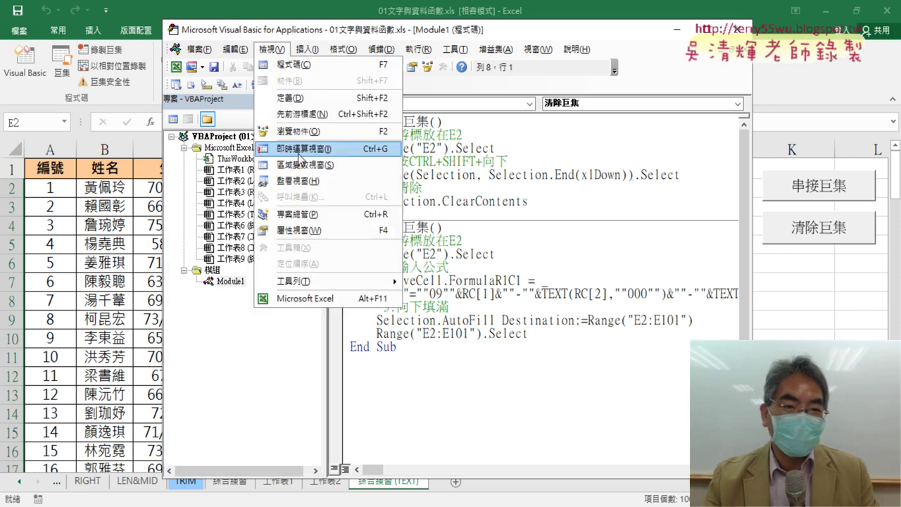
{"action": "left_click", "coordinate": [312, 232]}
{"action": "left_click_drag", "start_coordinate": [266, 144], "coordinate": [253, 359]}
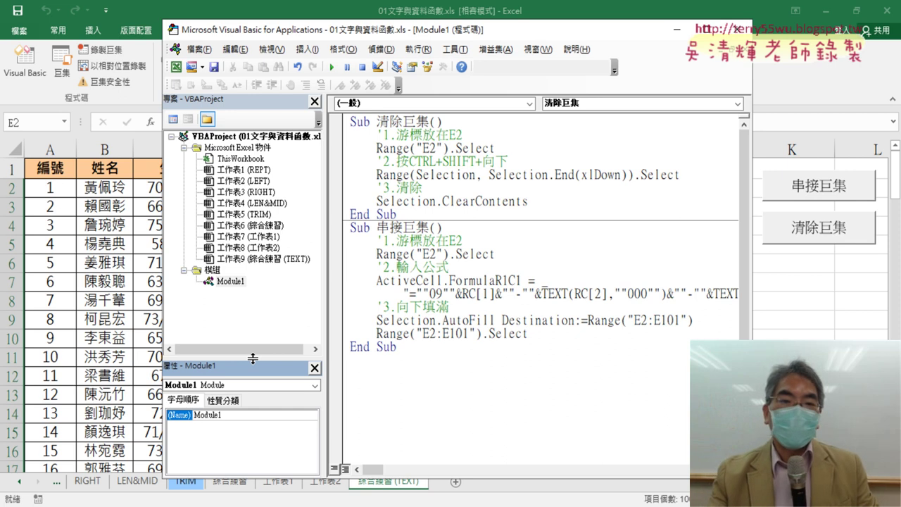
{"action": "left_click_drag", "start_coordinate": [339, 34], "coordinate": [208, 21]}
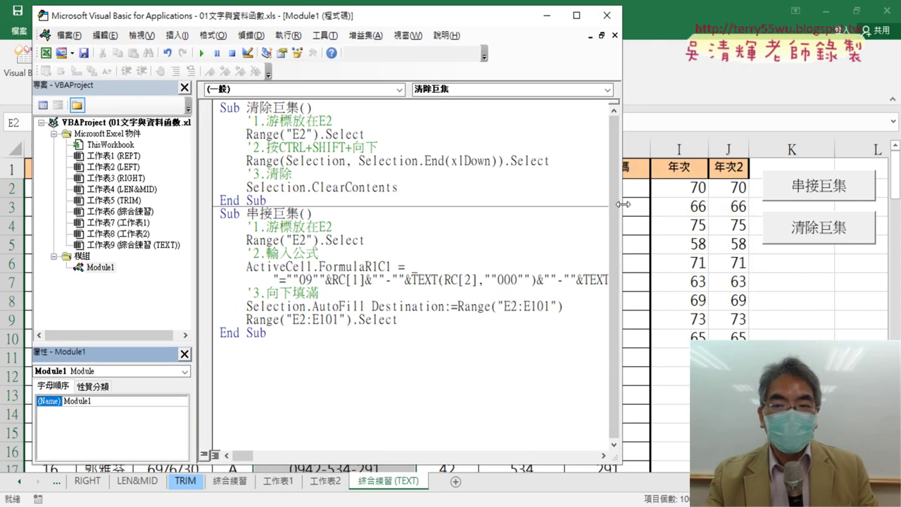
Resize and shift the editor rightward so the worksheet's column E shows beside the code.
{"action": "left_click_drag", "start_coordinate": [623, 204], "coordinate": [884, 240]}
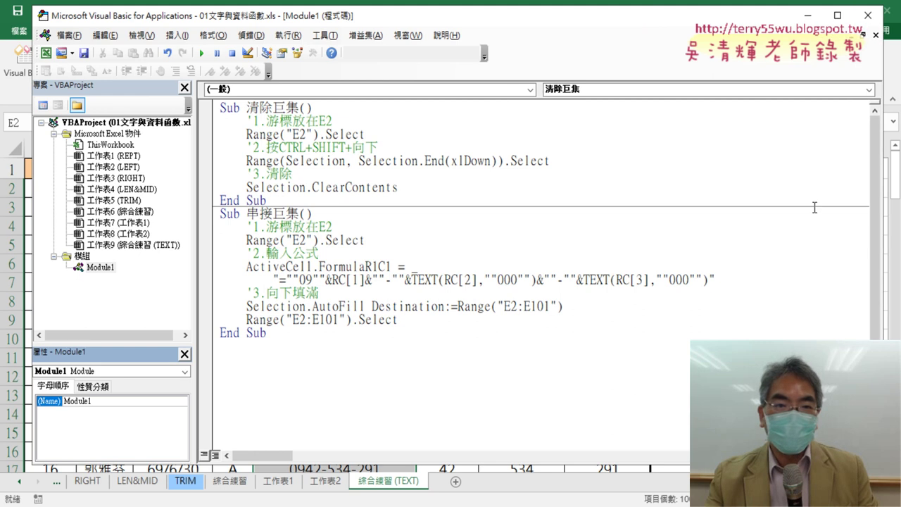
{"action": "left_click_drag", "start_coordinate": [478, 18], "coordinate": [447, 19]}
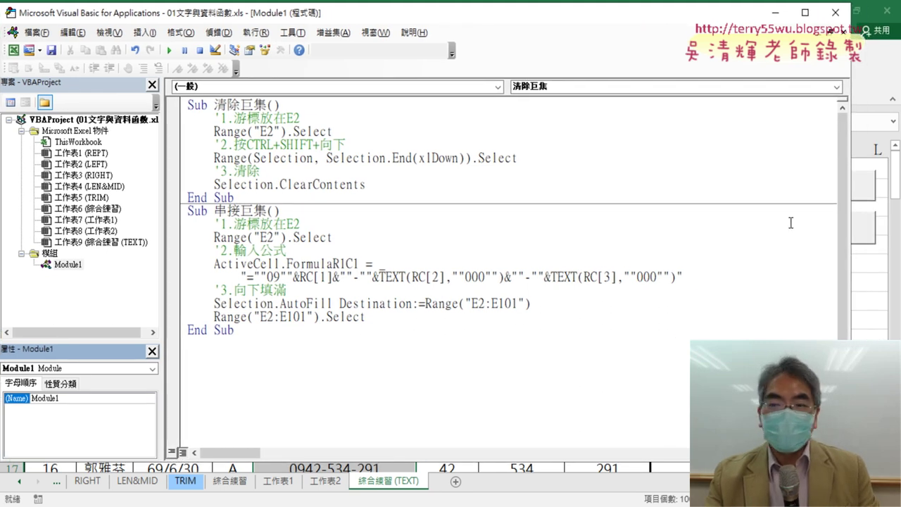
{"action": "left_click_drag", "start_coordinate": [848, 225], "coordinate": [541, 228]}
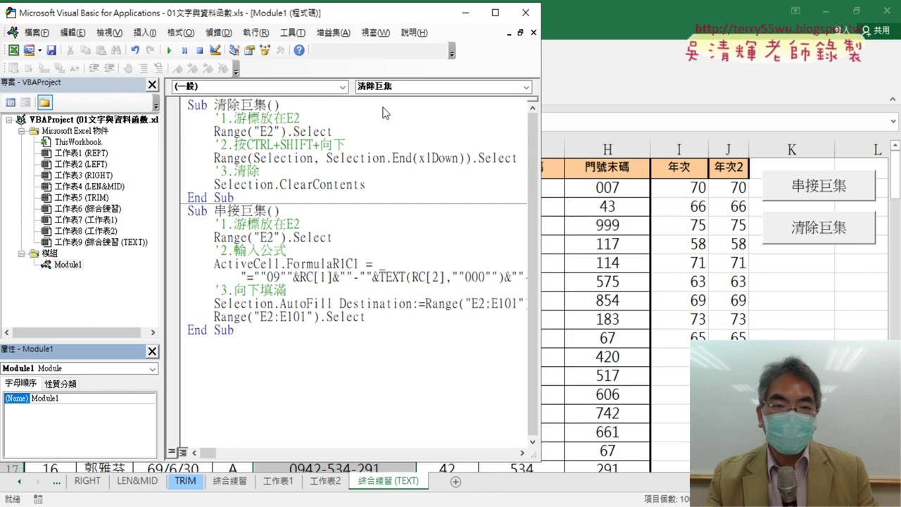
{"action": "mouse_move", "coordinate": [235, 19]}
{"action": "left_mouse_down"}
{"action": "mouse_move", "coordinate": [426, 46]}
{"action": "mouse_move", "coordinate": [529, 49]}
{"action": "left_mouse_up"}
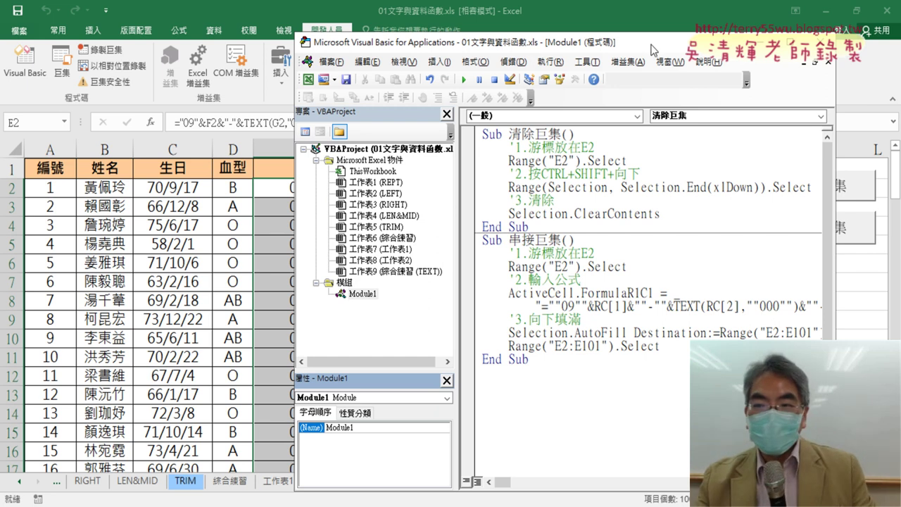
{"action": "left_click_drag", "start_coordinate": [683, 45], "coordinate": [620, 48]}
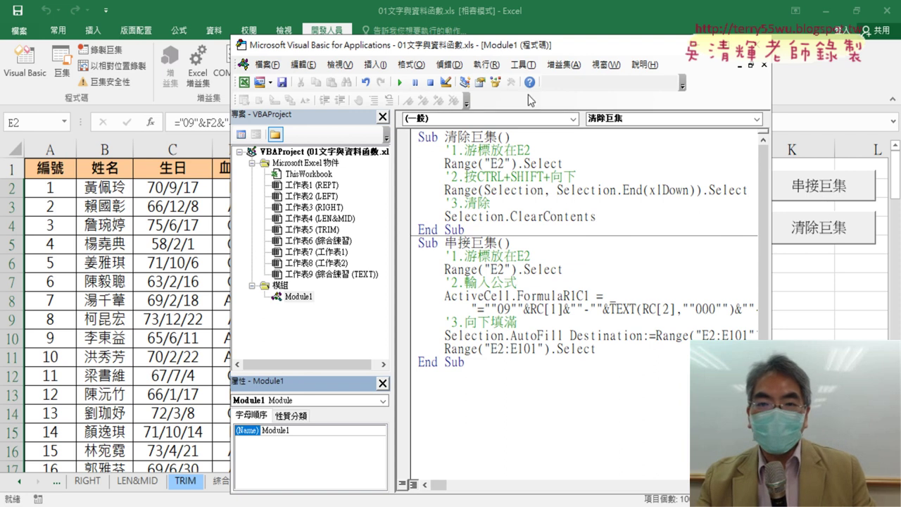
{"action": "left_click_drag", "start_coordinate": [528, 46], "coordinate": [683, 45]}
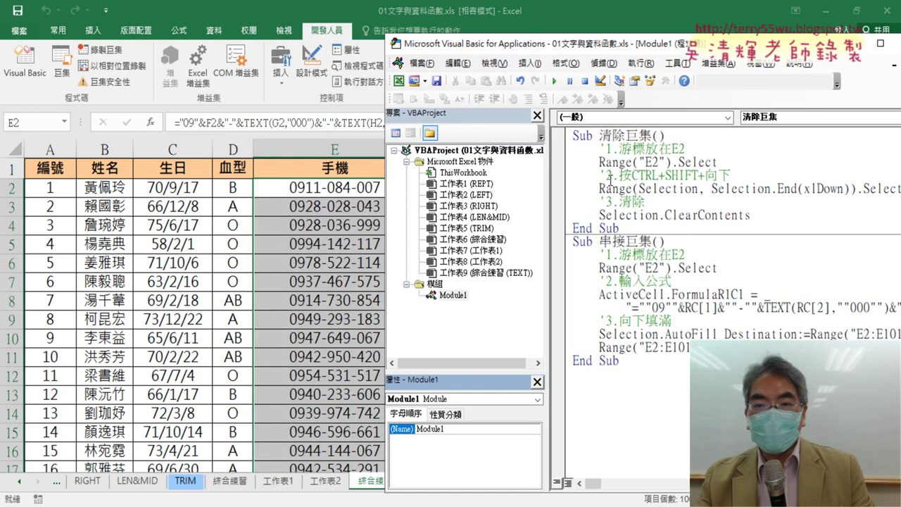
{"action": "left_click_drag", "start_coordinate": [568, 141], "coordinate": [568, 238]}
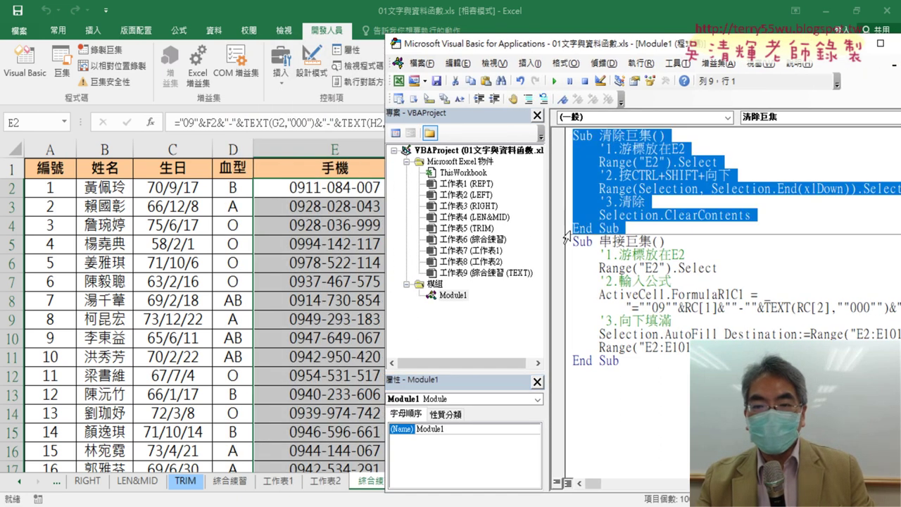
Run 清除巨集 from its code to empty column E, then place the caret in 串接巨集.
{"action": "left_click", "coordinate": [635, 162]}
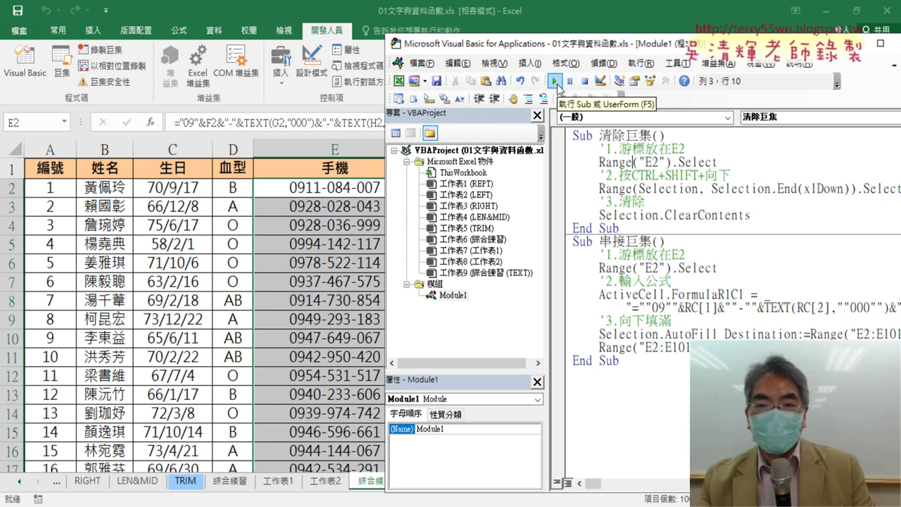
{"action": "left_click", "coordinate": [556, 82]}
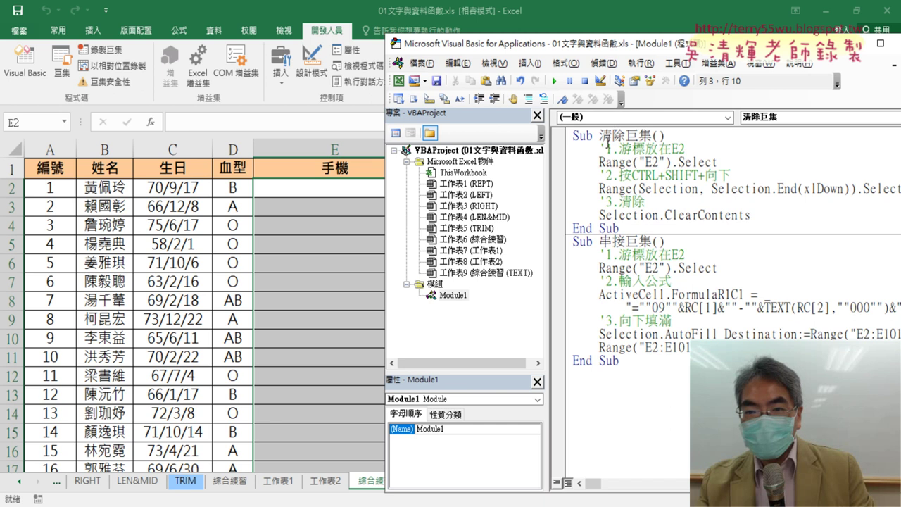
{"action": "left_click_drag", "start_coordinate": [600, 135], "coordinate": [640, 136]}
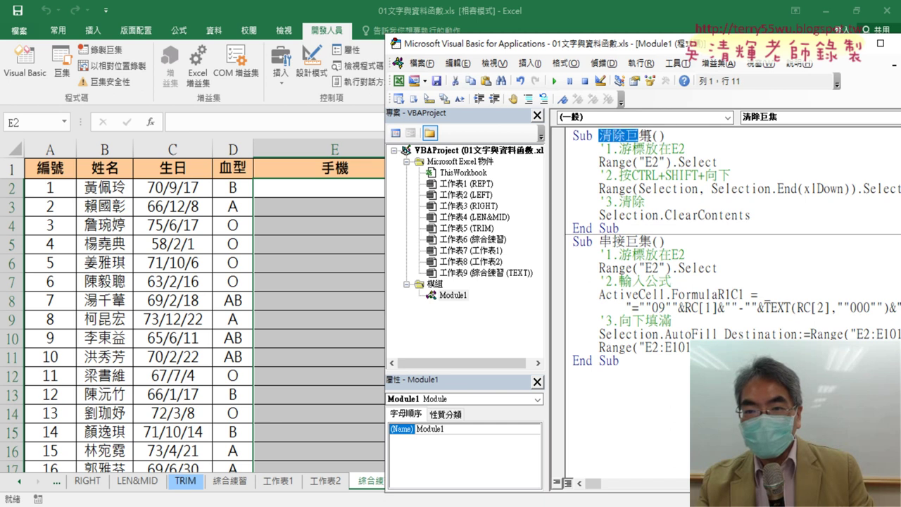
{"action": "left_click", "coordinate": [628, 163]}
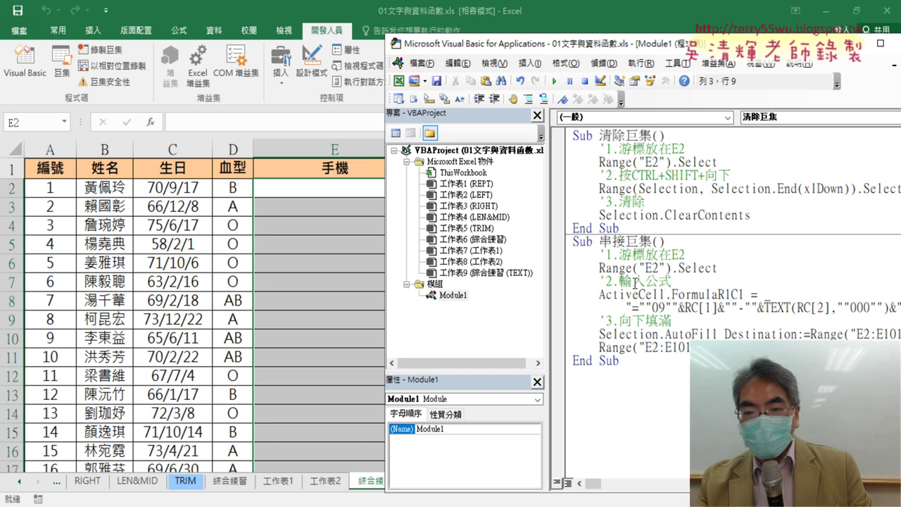
{"action": "left_click", "coordinate": [611, 241]}
{"action": "left_click", "coordinate": [601, 360]}
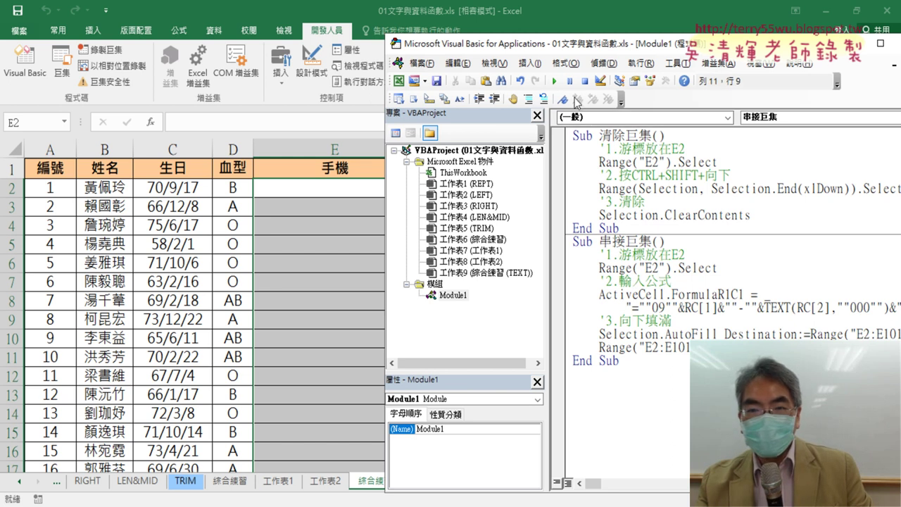
Run 串接巨集 and 清除巨集 alternately with Run Sub, refilling and clearing column E.
{"action": "left_click", "coordinate": [555, 82]}
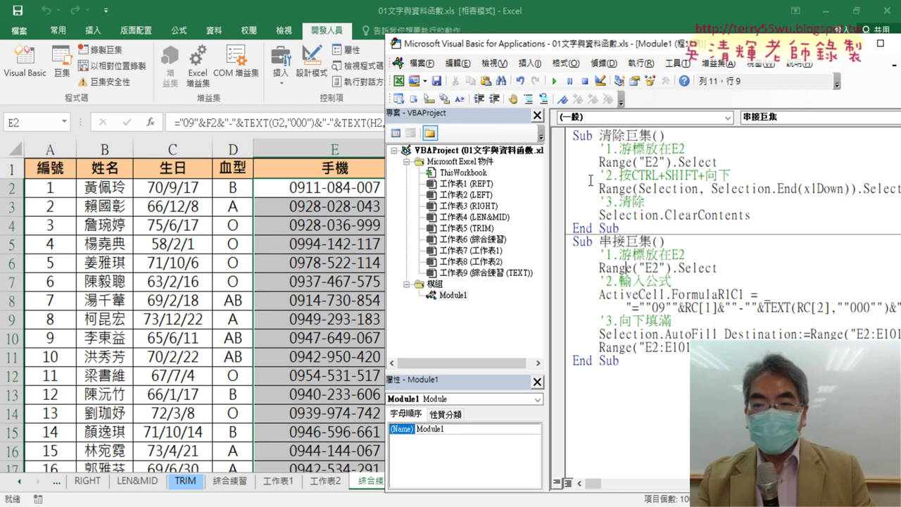
{"action": "left_click", "coordinate": [606, 175]}
{"action": "left_click", "coordinate": [555, 82]}
{"action": "left_click", "coordinate": [636, 302]}
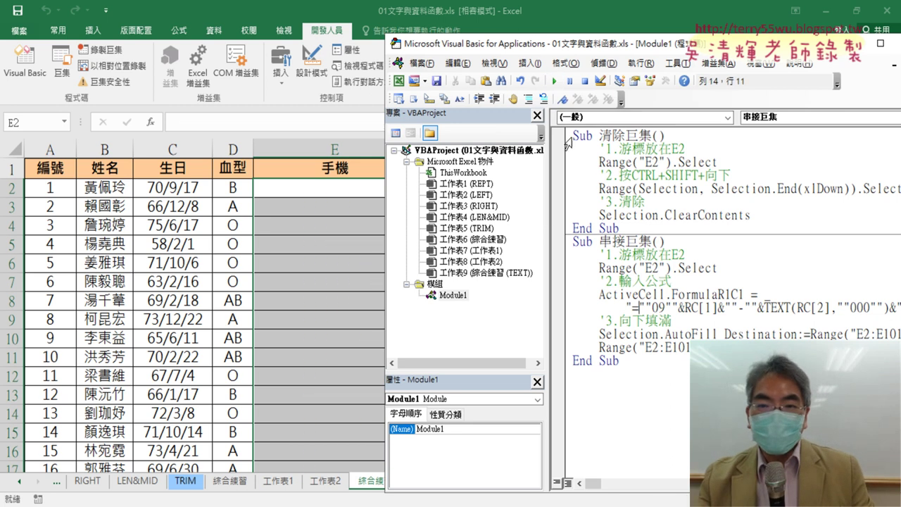
{"action": "left_click", "coordinate": [555, 82]}
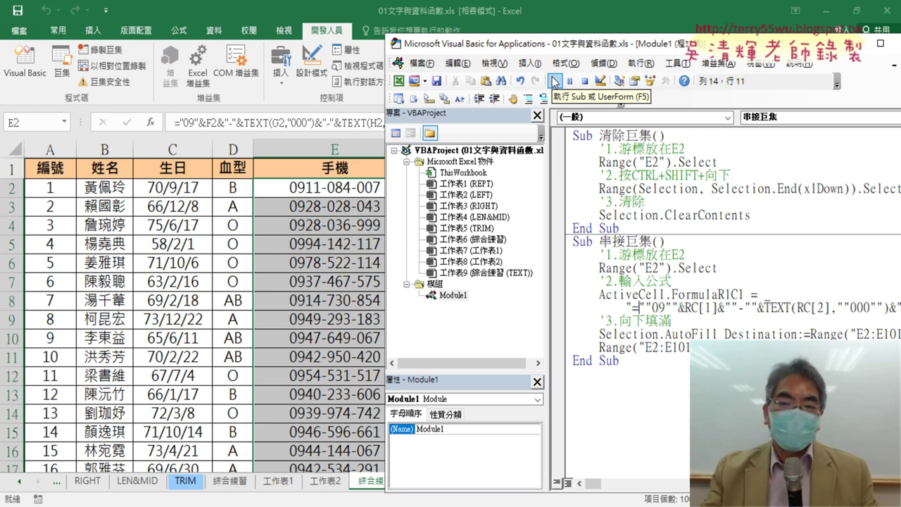
Clear column E with 清除巨集 again, then refill it with 串接巨集's formatted phone numbers.
{"action": "left_click", "coordinate": [634, 189]}
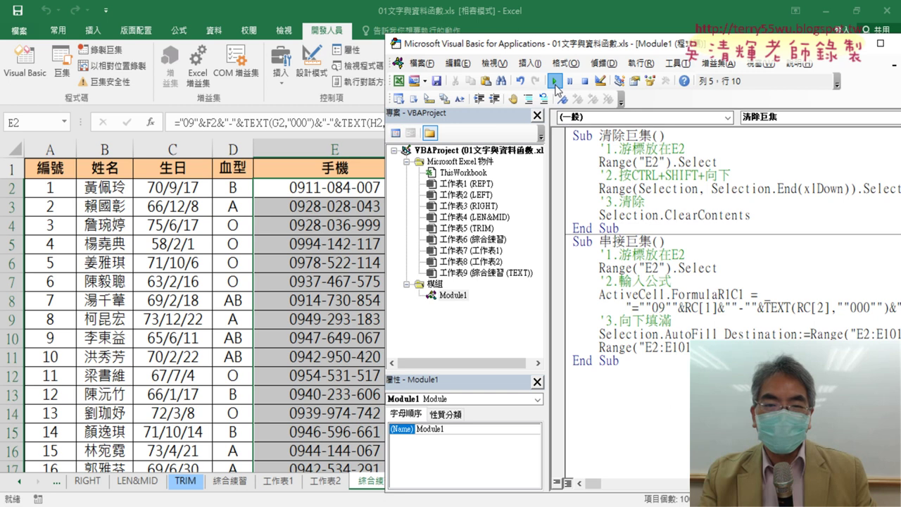
{"action": "left_click", "coordinate": [556, 82]}
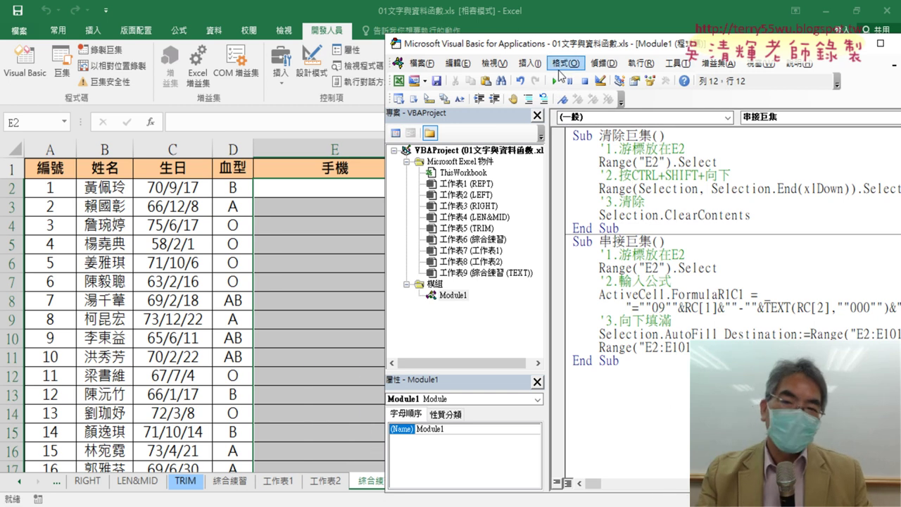
{"action": "left_click", "coordinate": [555, 81]}
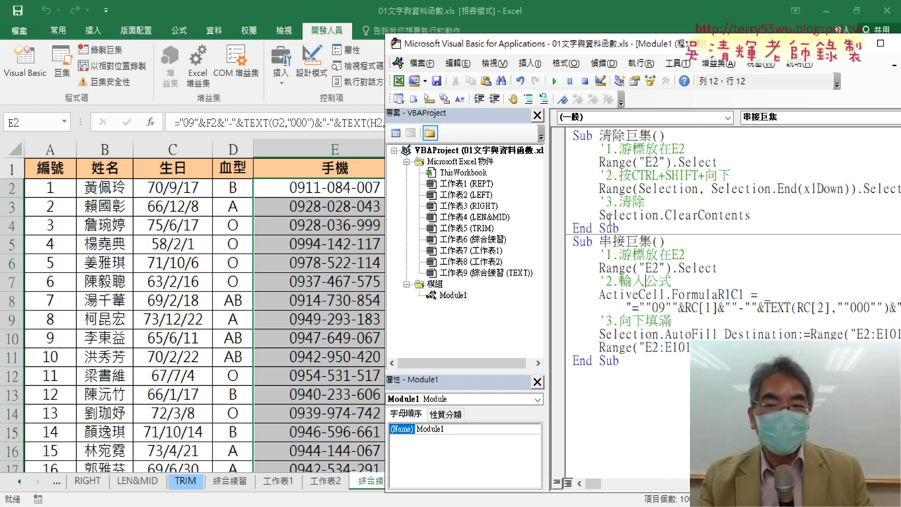
{"action": "left_click", "coordinate": [603, 63]}
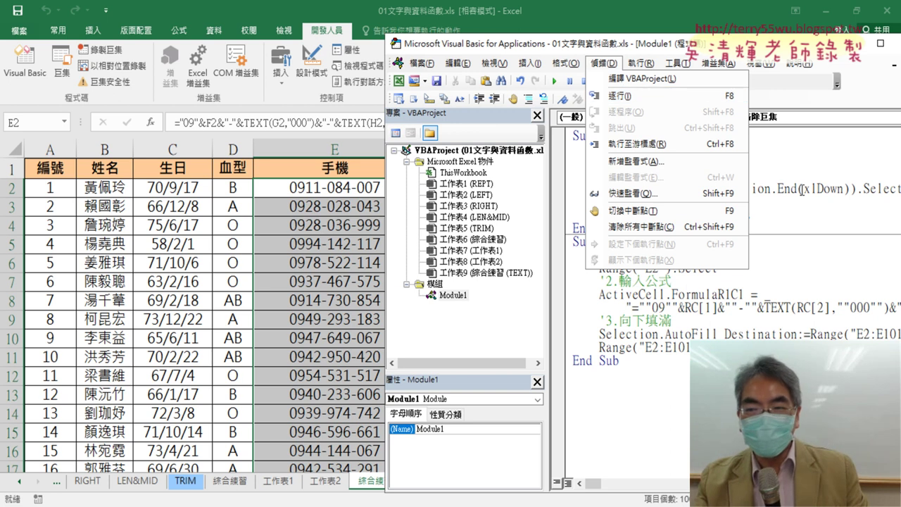
Step through 清除巨集 with F8, selecting E2, extending down column E, and clearing the phone numbers.
{"action": "left_click", "coordinate": [643, 175]}
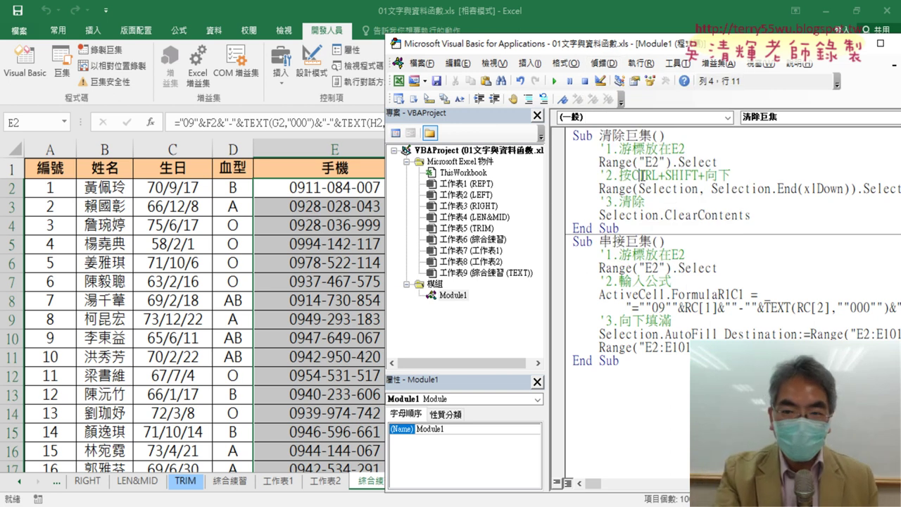
{"action": "key", "text": "F8"}
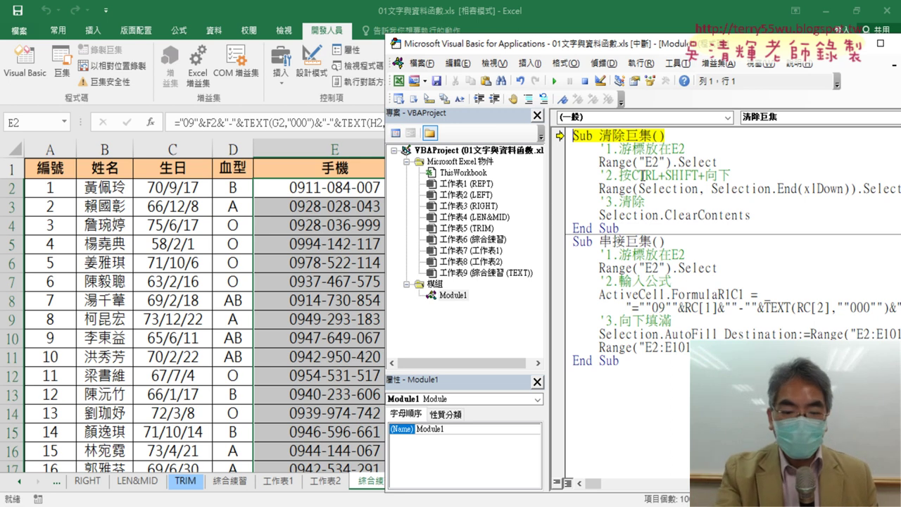
{"action": "key", "text": "F8"}
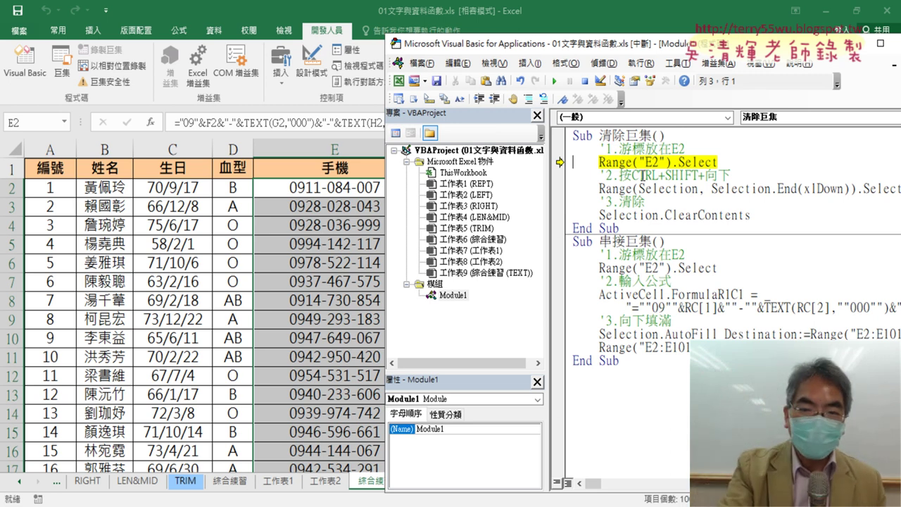
{"action": "key", "text": "F8"}
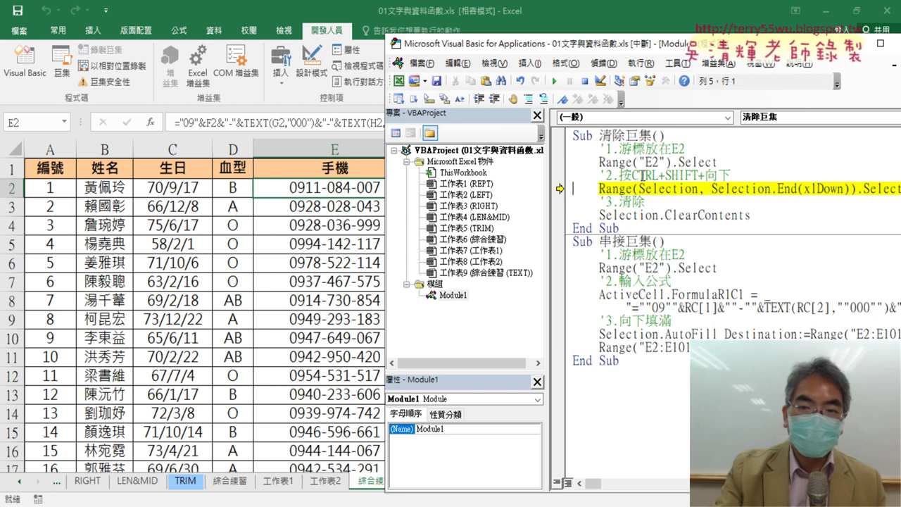
{"action": "left_click_drag", "start_coordinate": [613, 43], "coordinate": [695, 47]}
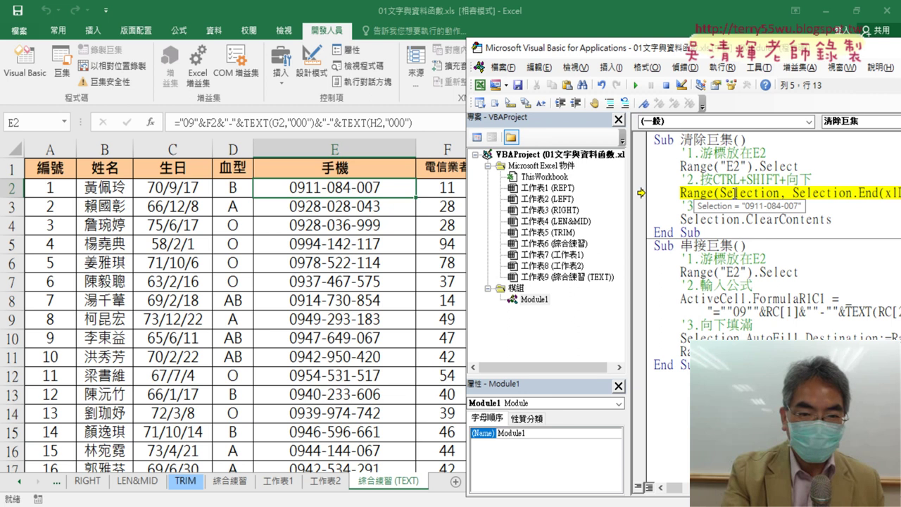
{"action": "key", "text": "F8"}
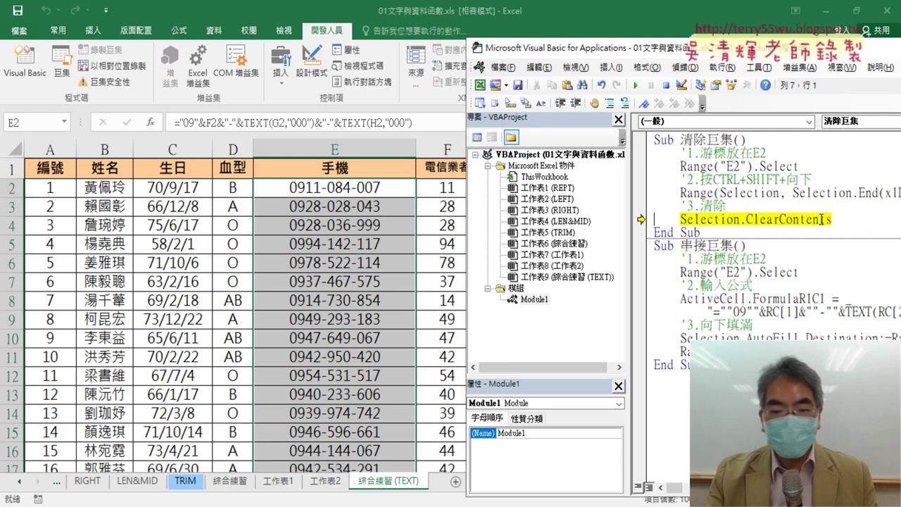
{"action": "key", "text": "F8"}
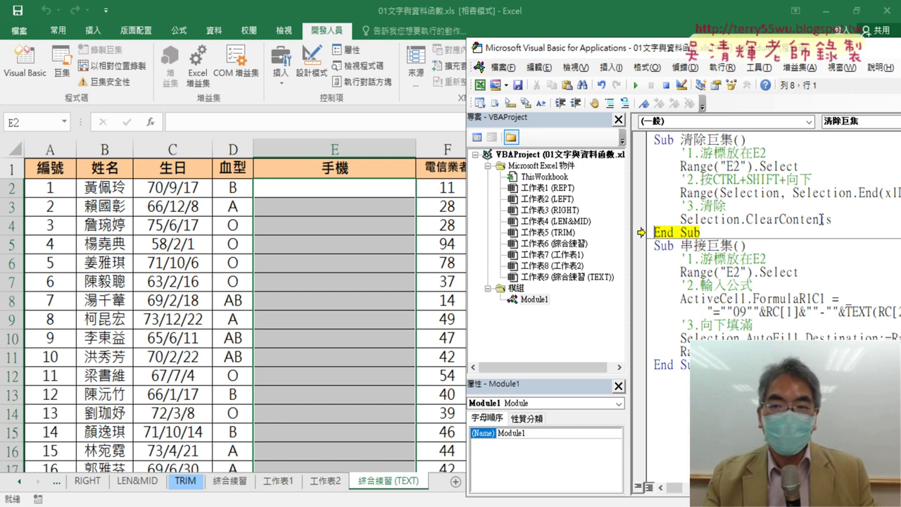
{"action": "left_click", "coordinate": [685, 67]}
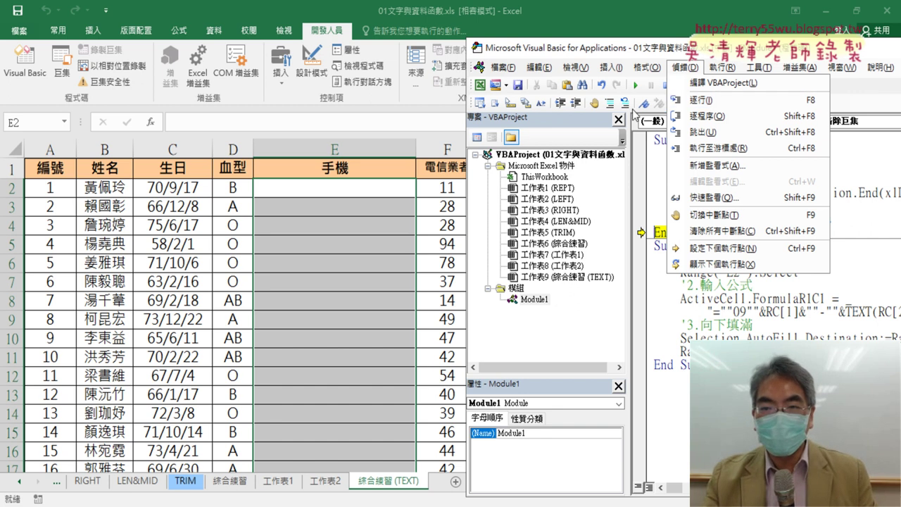
Step through 串接巨集 with F8, writing the phone formula into E2 and filling it down column E.
{"action": "key", "text": "Escape"}
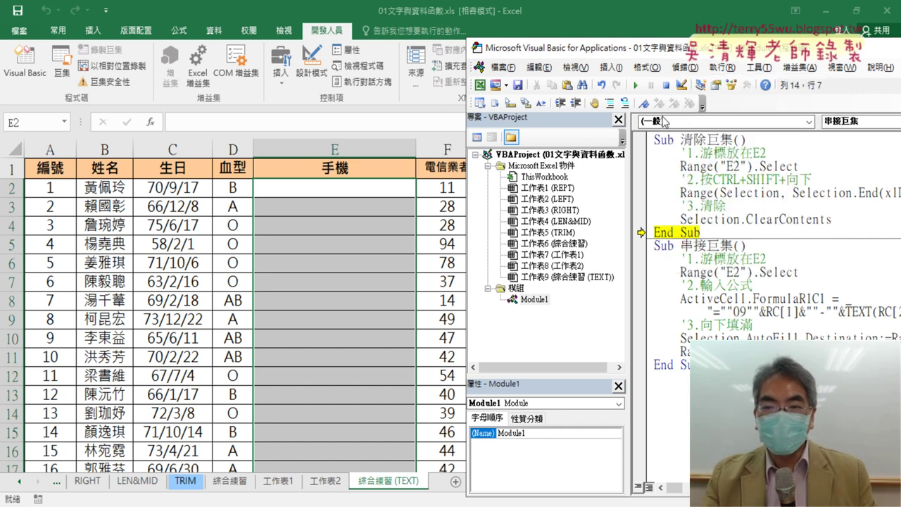
{"action": "key", "text": "F8"}
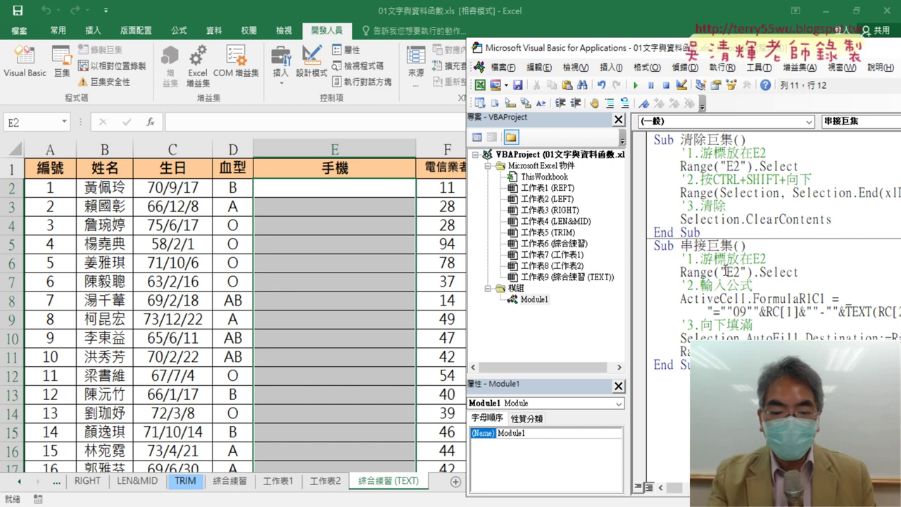
{"action": "key", "text": "F8"}
{"action": "key", "text": "F8"}
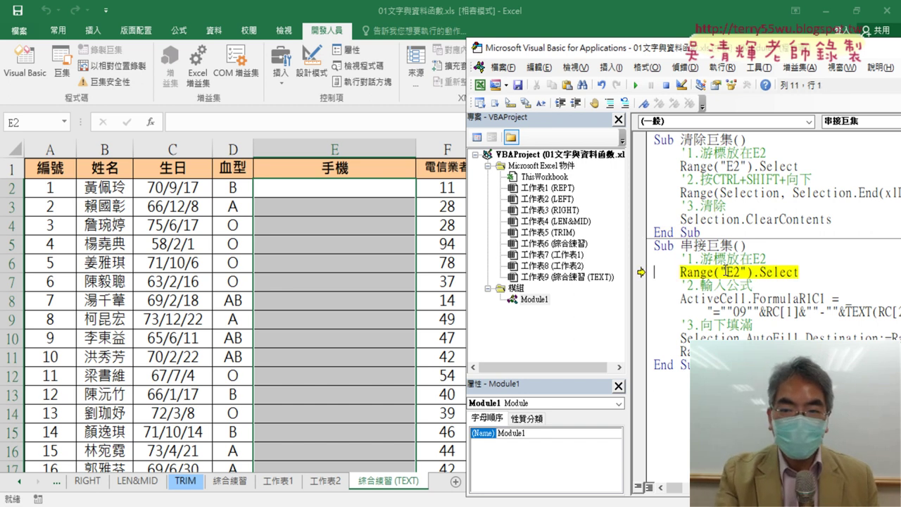
{"action": "key", "text": "F8"}
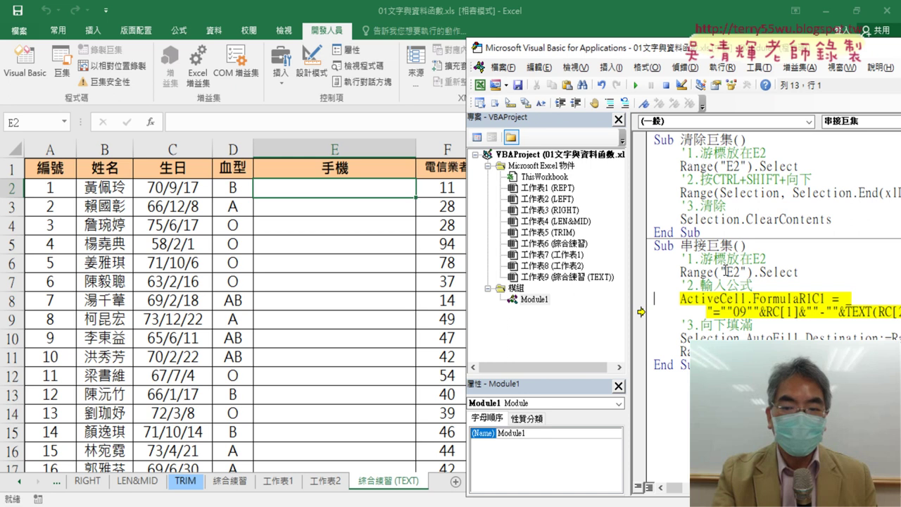
{"action": "key", "text": "F8"}
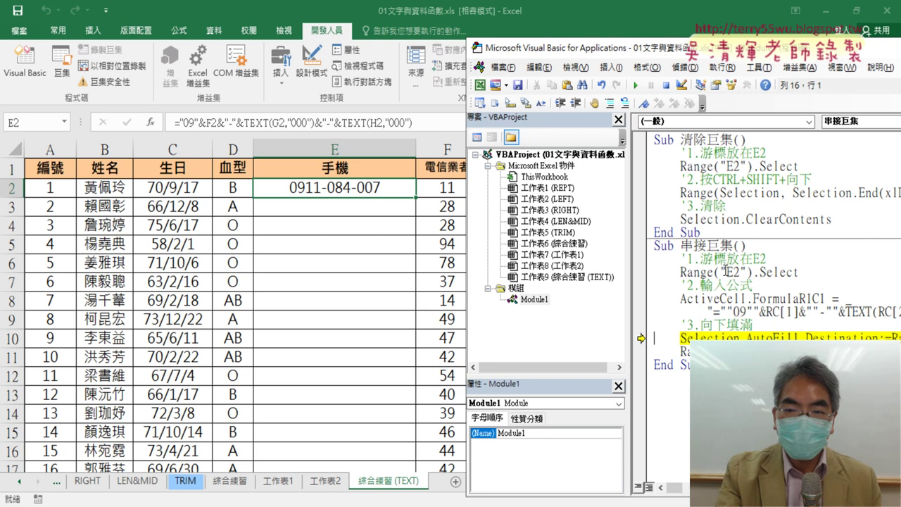
{"action": "key", "text": "F8"}
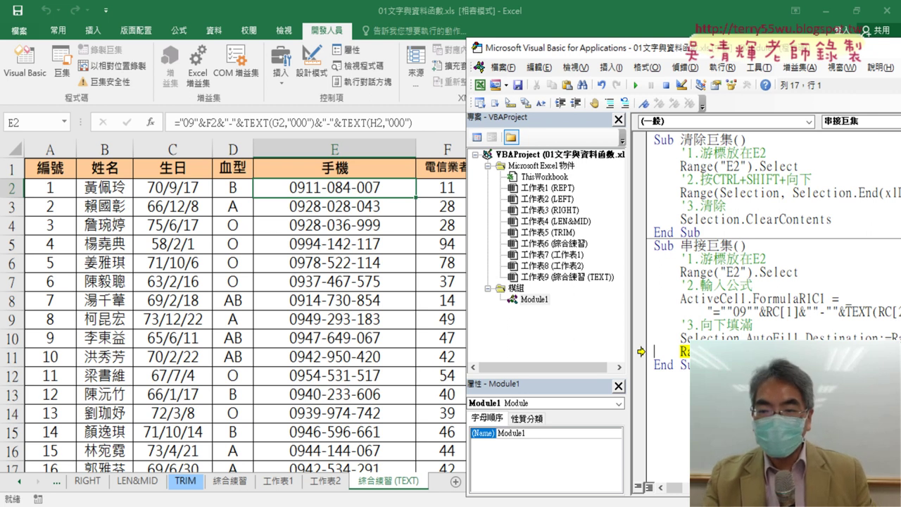
{"action": "key", "text": "F8"}
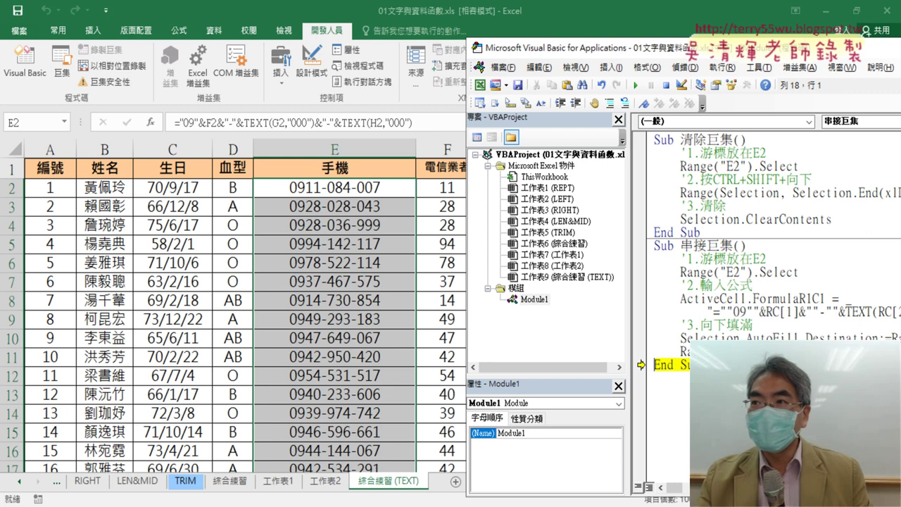
Delete the leftover Range line before End Sub in 串接巨集.
{"action": "key", "text": "shift+Up"}
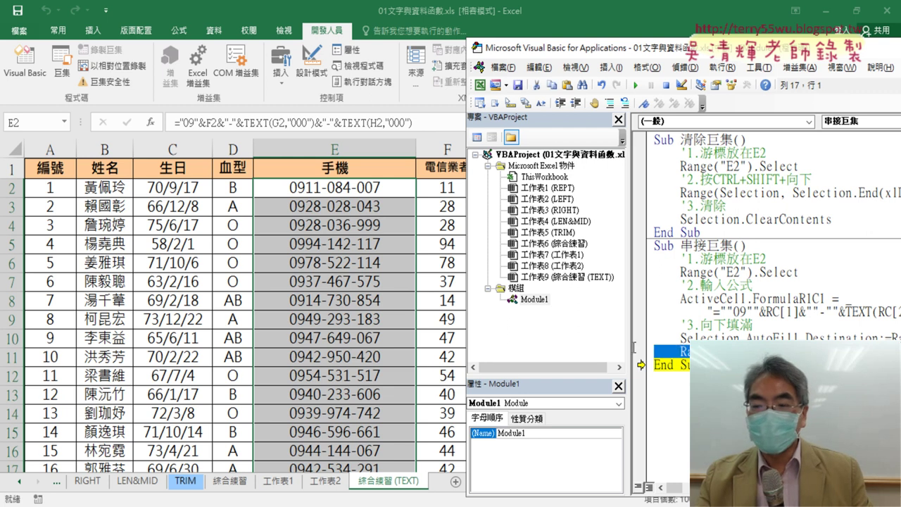
{"action": "key", "text": "Delete"}
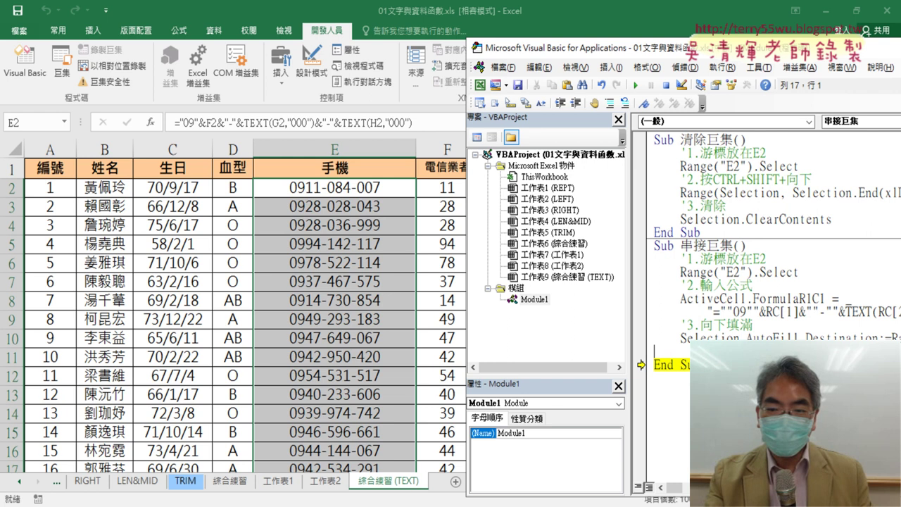
{"action": "key", "text": "Left"}
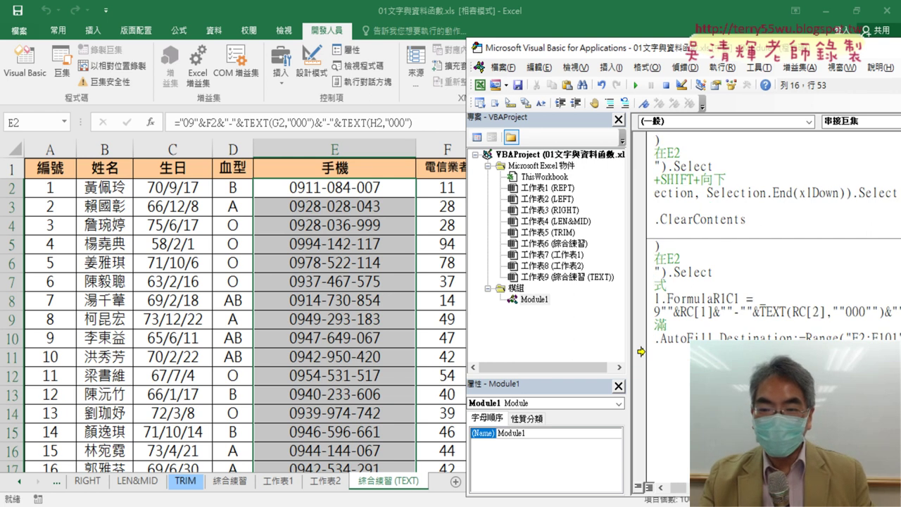
{"action": "left_click", "coordinate": [697, 322]}
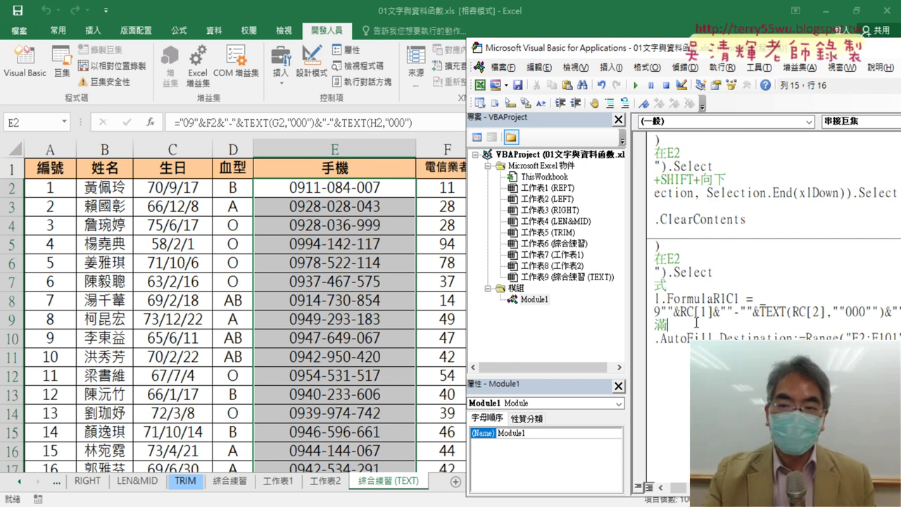
{"action": "left_click_drag", "start_coordinate": [680, 487], "coordinate": [661, 488]}
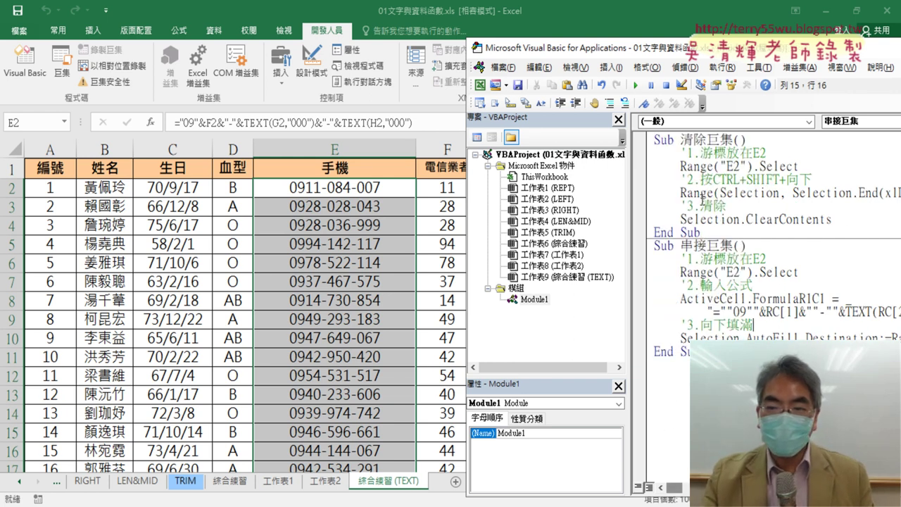
{"action": "left_click", "coordinate": [700, 181]}
{"action": "left_click", "coordinate": [636, 88]}
{"action": "left_click", "coordinate": [702, 258]}
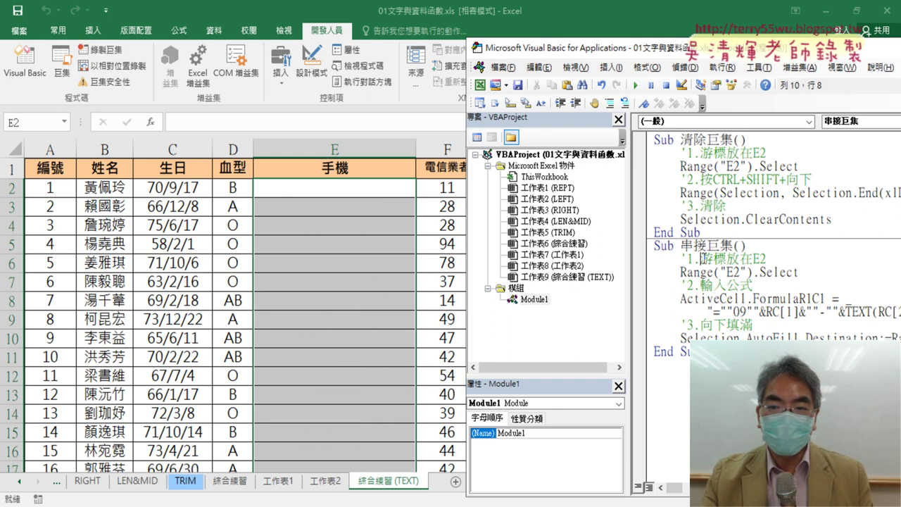
{"action": "left_click", "coordinate": [637, 85]}
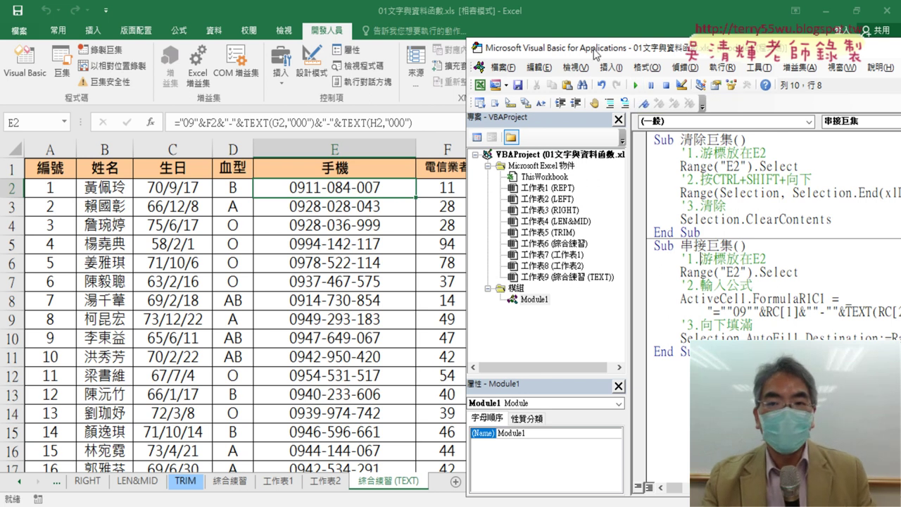
{"action": "left_click_drag", "start_coordinate": [595, 55], "coordinate": [308, 51]}
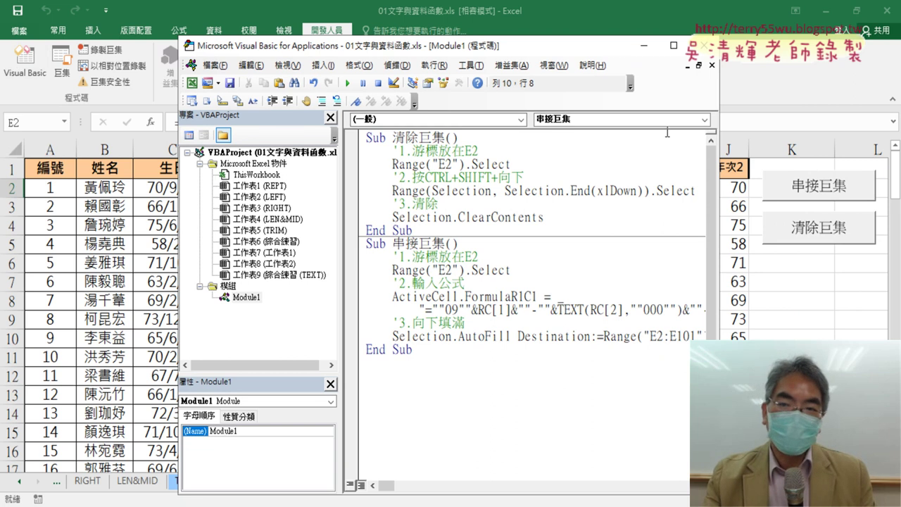
{"action": "left_click", "coordinate": [712, 64]}
{"action": "left_click", "coordinate": [330, 118]}
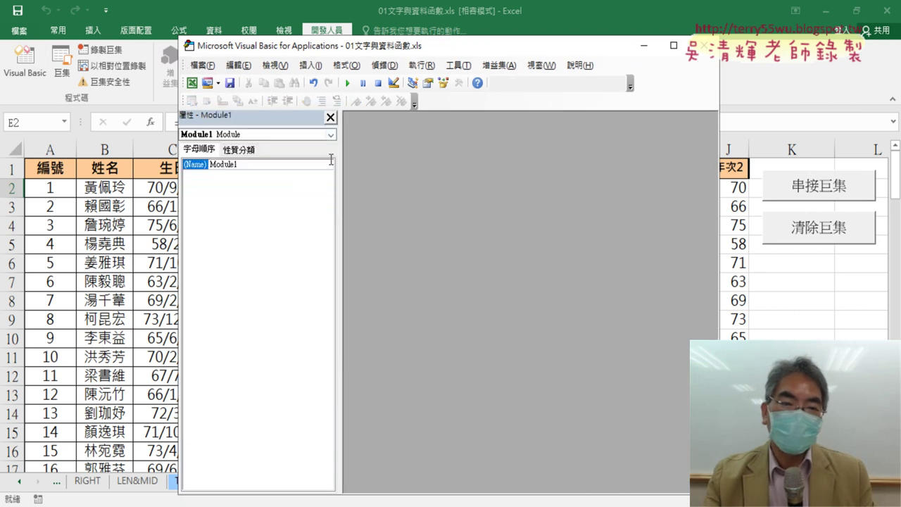
{"action": "left_click", "coordinate": [331, 117]}
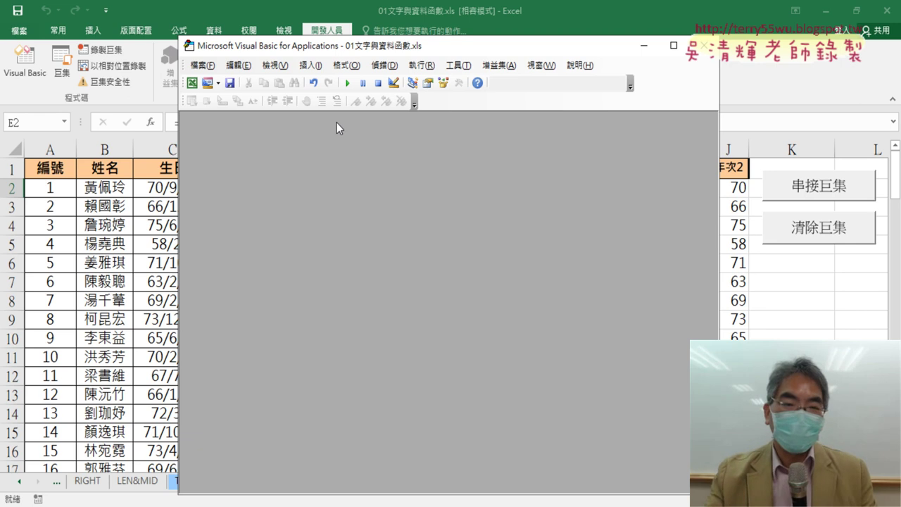
{"action": "left_click", "coordinate": [275, 65]}
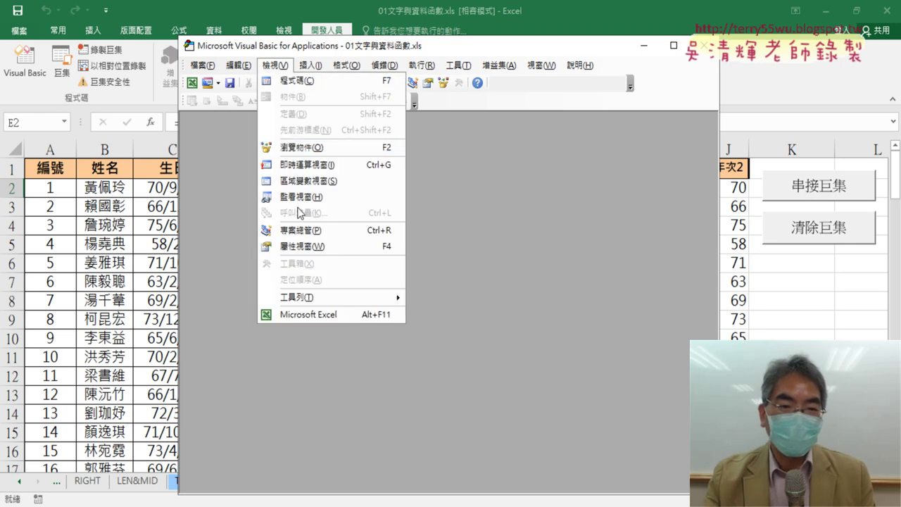
{"action": "left_click", "coordinate": [306, 231]}
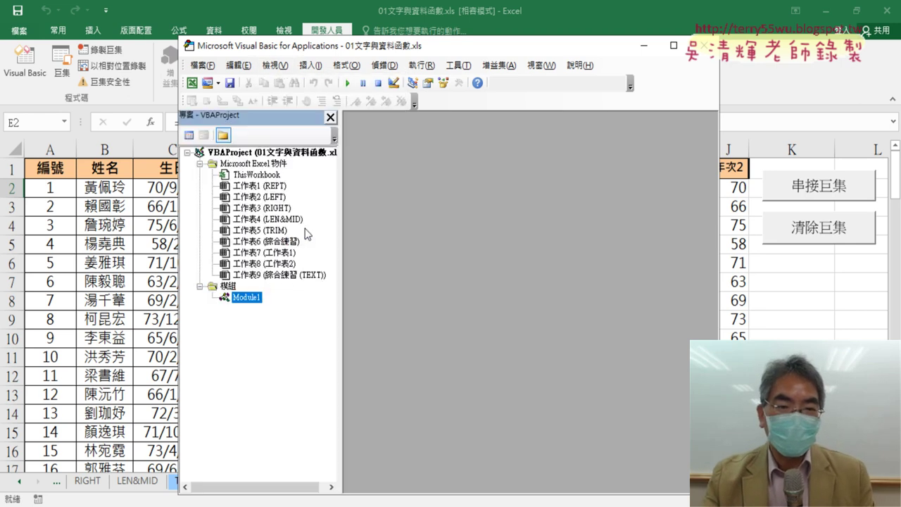
{"action": "double_click", "coordinate": [253, 298]}
{"action": "left_click", "coordinate": [286, 65]}
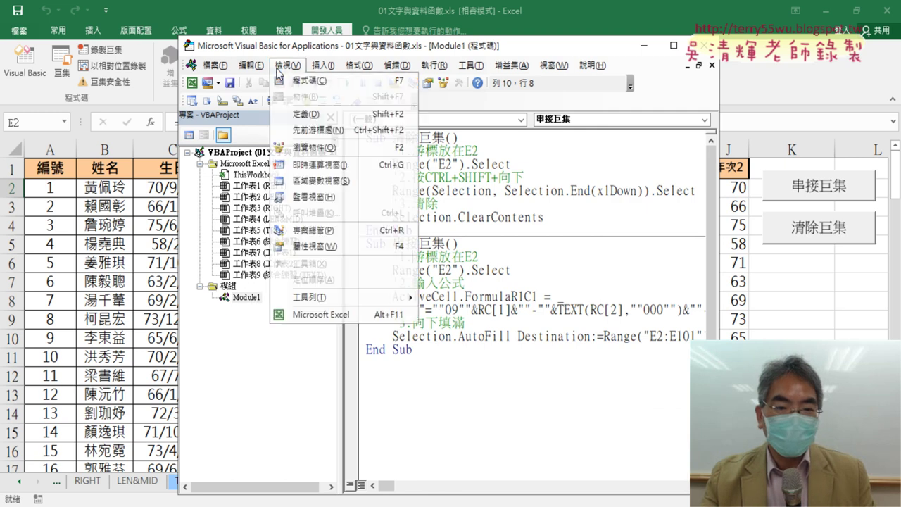
{"action": "left_click", "coordinate": [307, 248]}
{"action": "left_click_drag", "start_coordinate": [267, 162], "coordinate": [262, 421]}
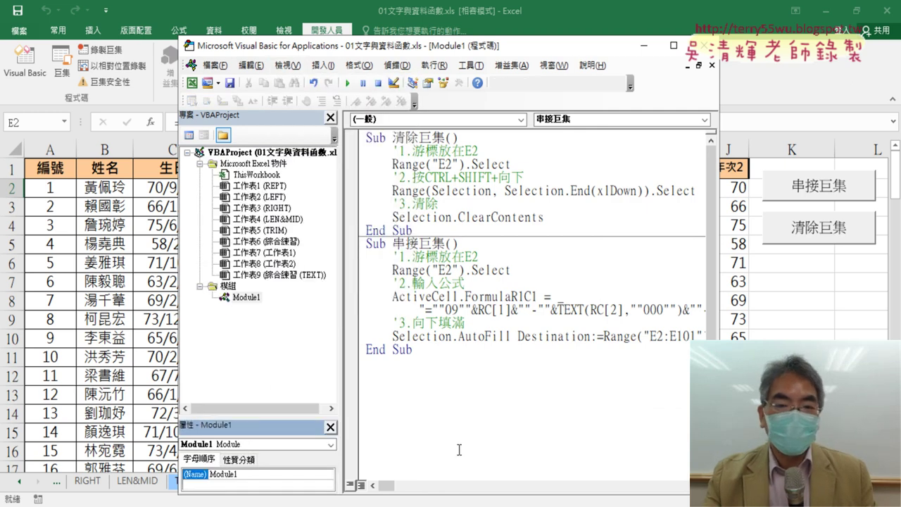
{"action": "left_click_drag", "start_coordinate": [497, 47], "coordinate": [676, 42]}
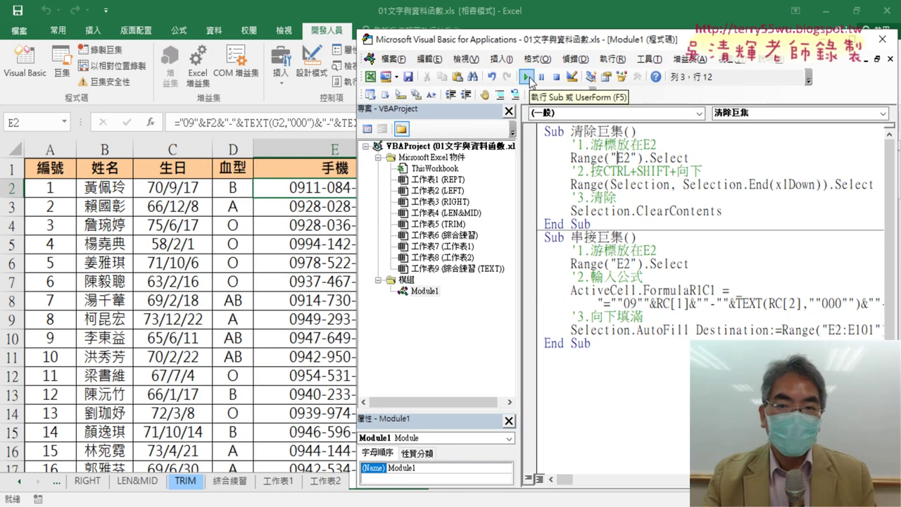
{"action": "left_click", "coordinate": [574, 59]}
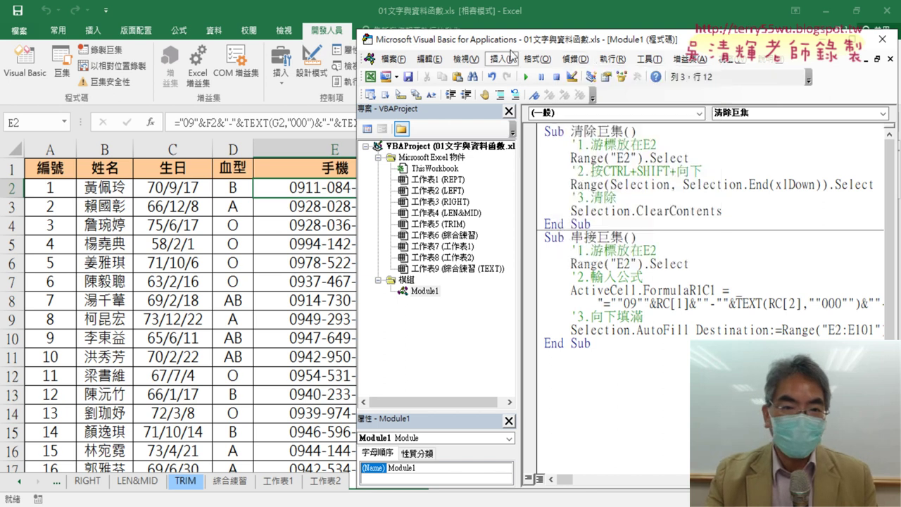
{"action": "left_click", "coordinate": [464, 59]}
{"action": "key", "text": "Escape"}
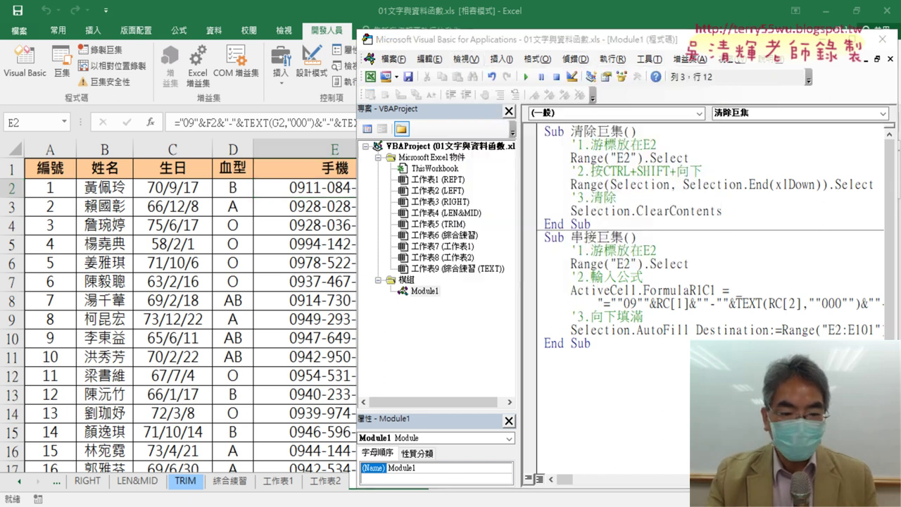